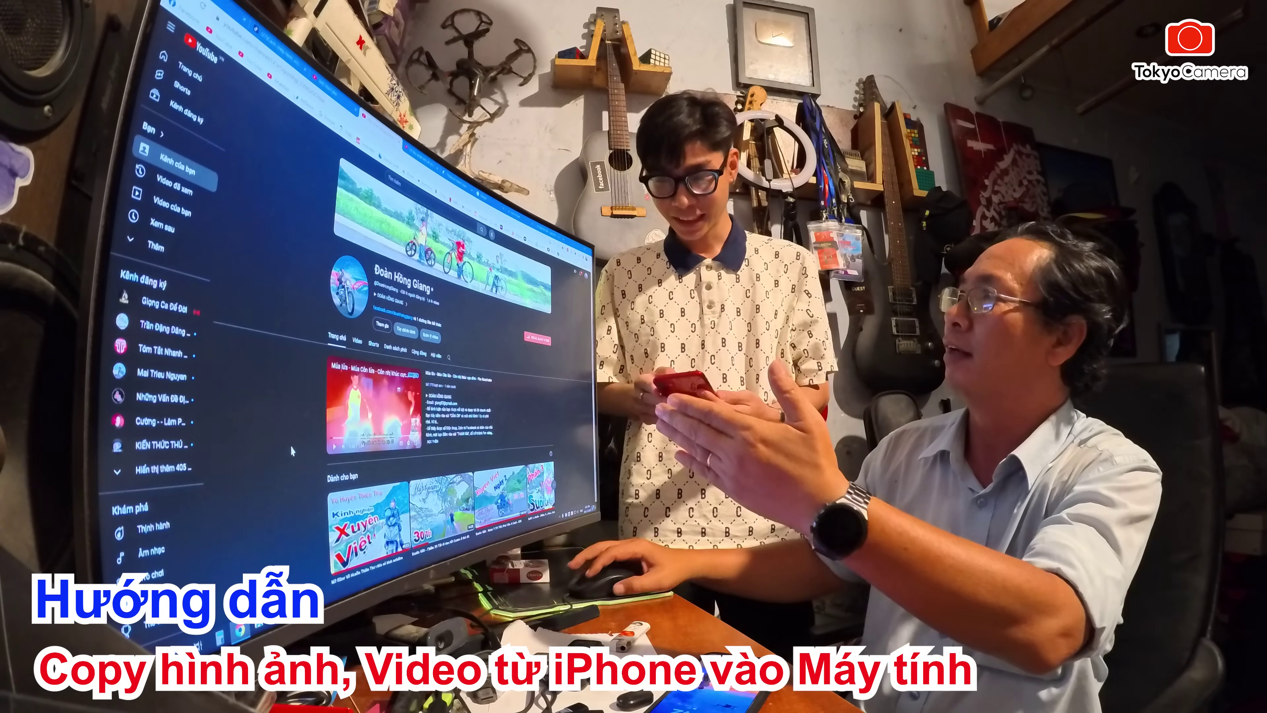
- Show the desktop, open a resized File Explorer window, and open the Data 1 (D:) drive
key("super+d")
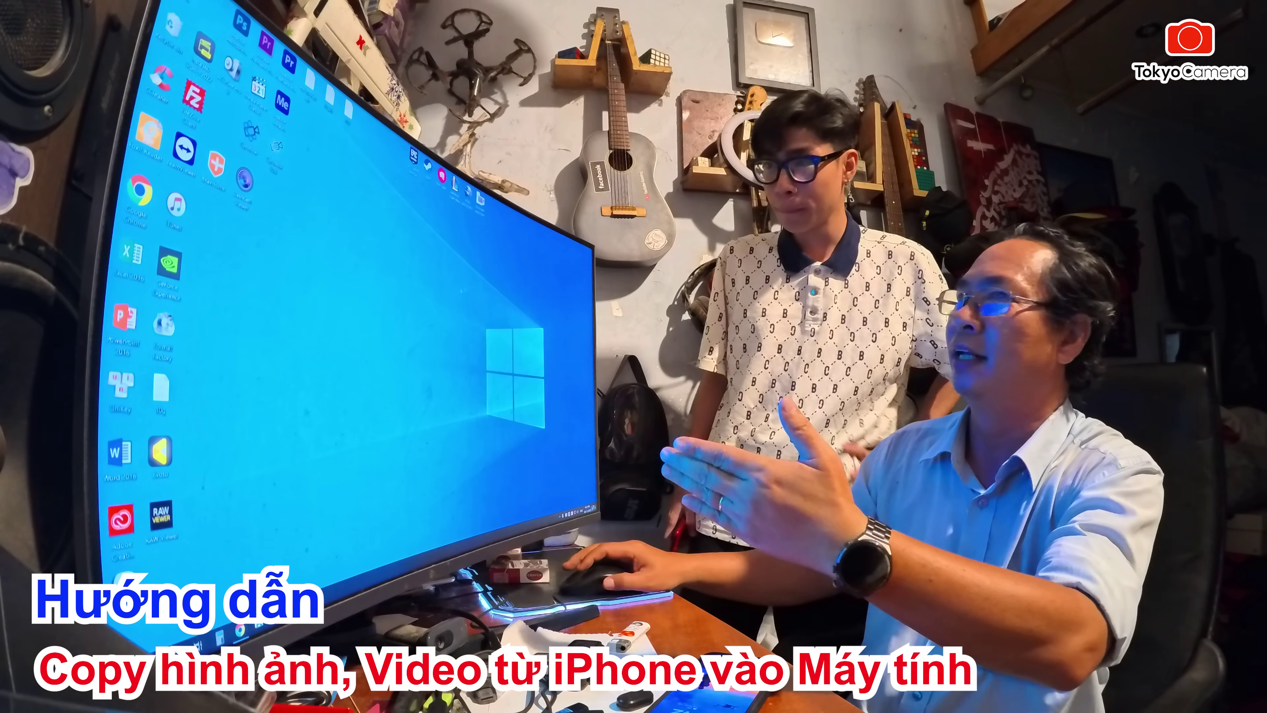
key("super+e")
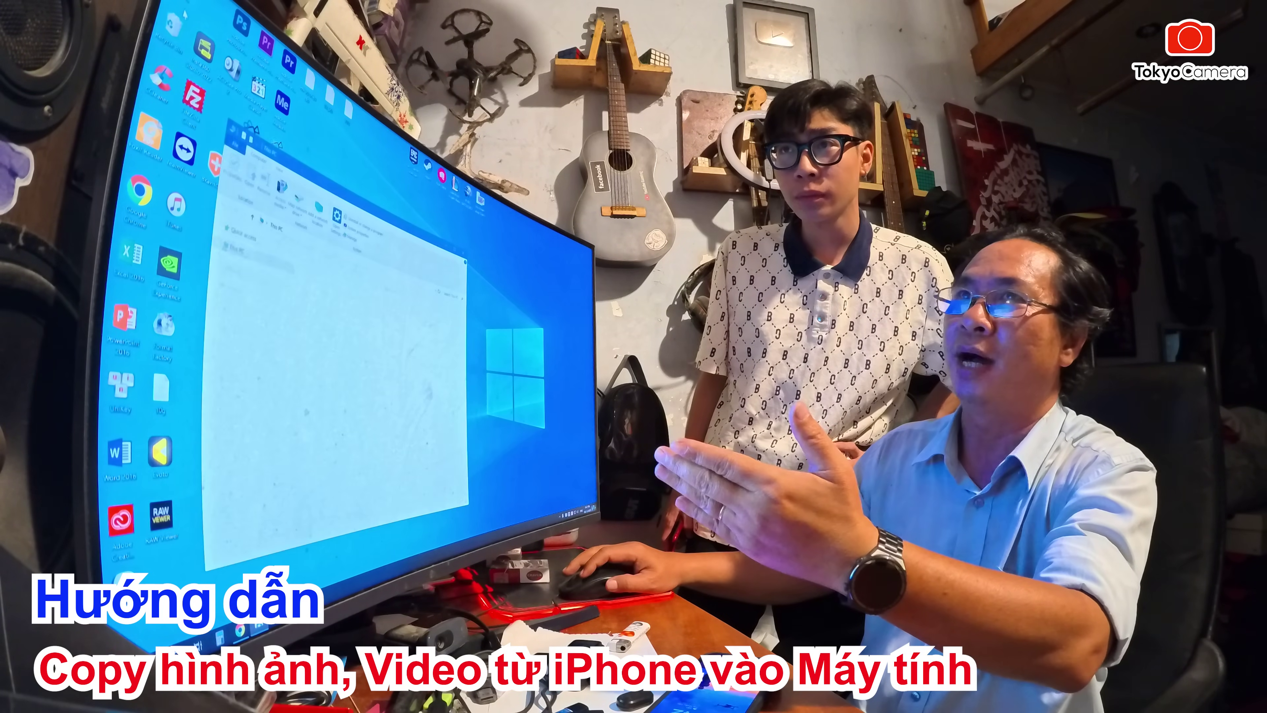
left_click_drag(280, 145, 402, 225)
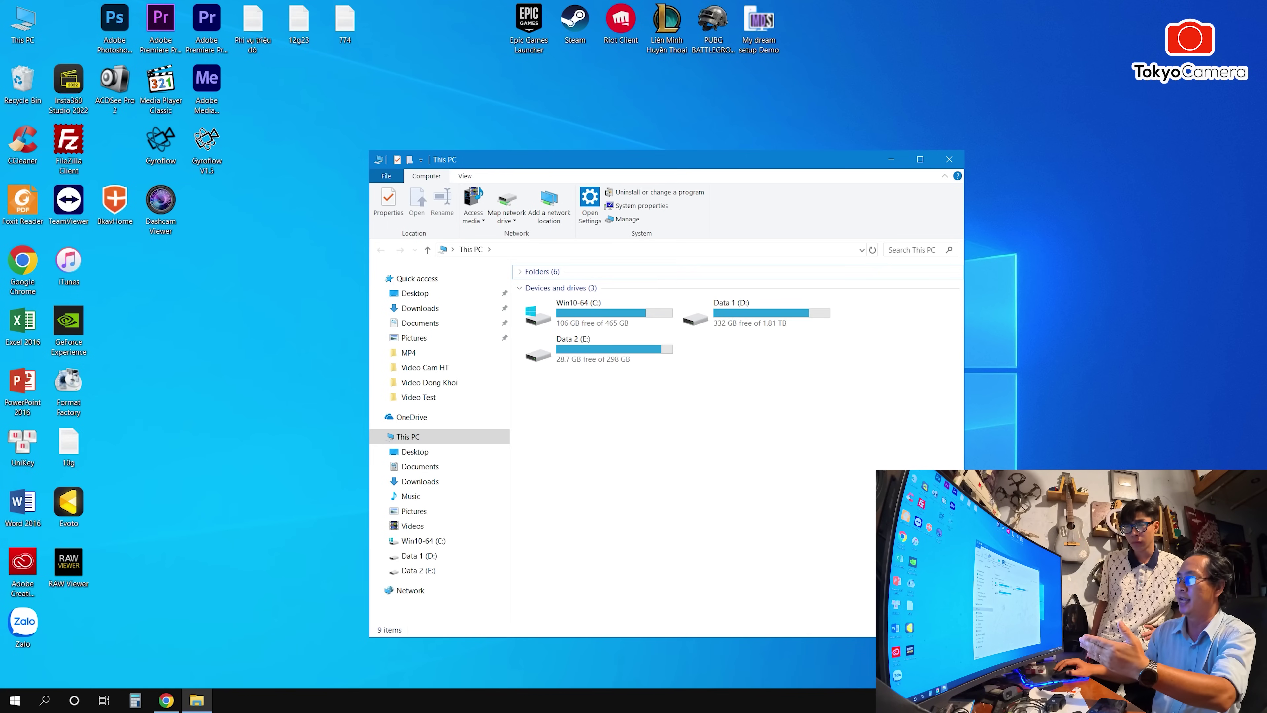
left_click_drag(964, 637, 962, 604)
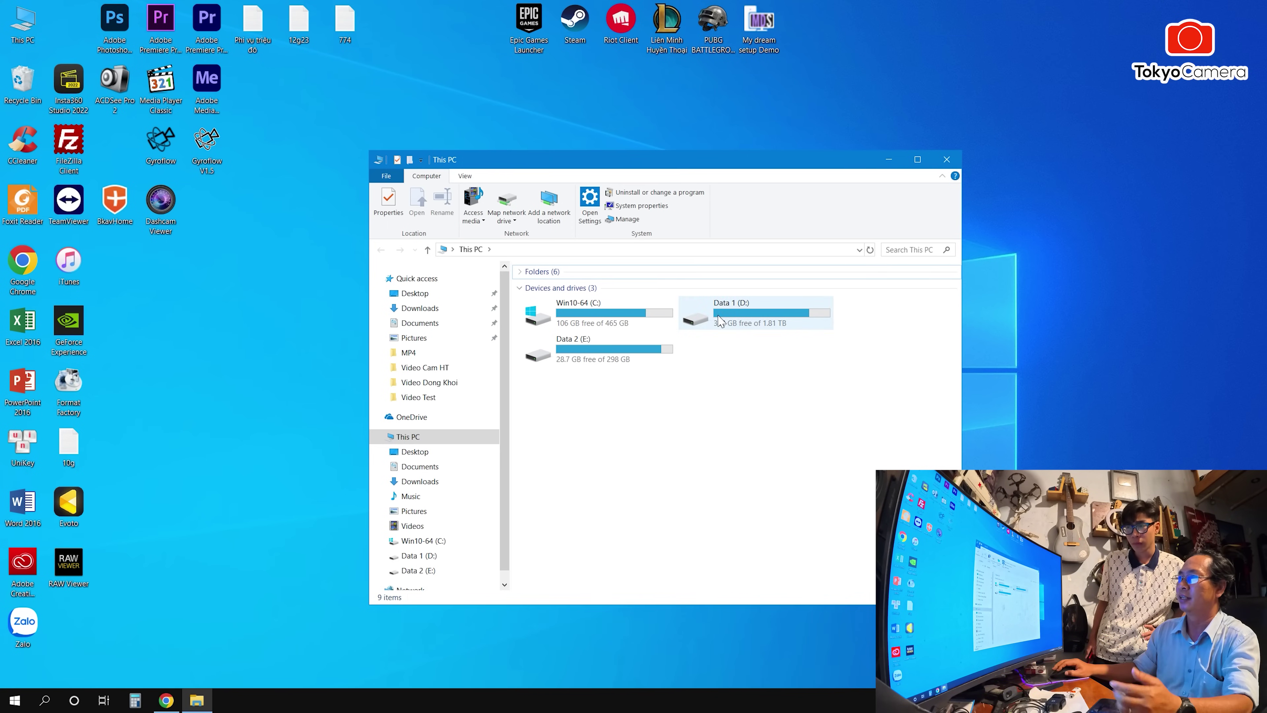
left_click(634, 312)
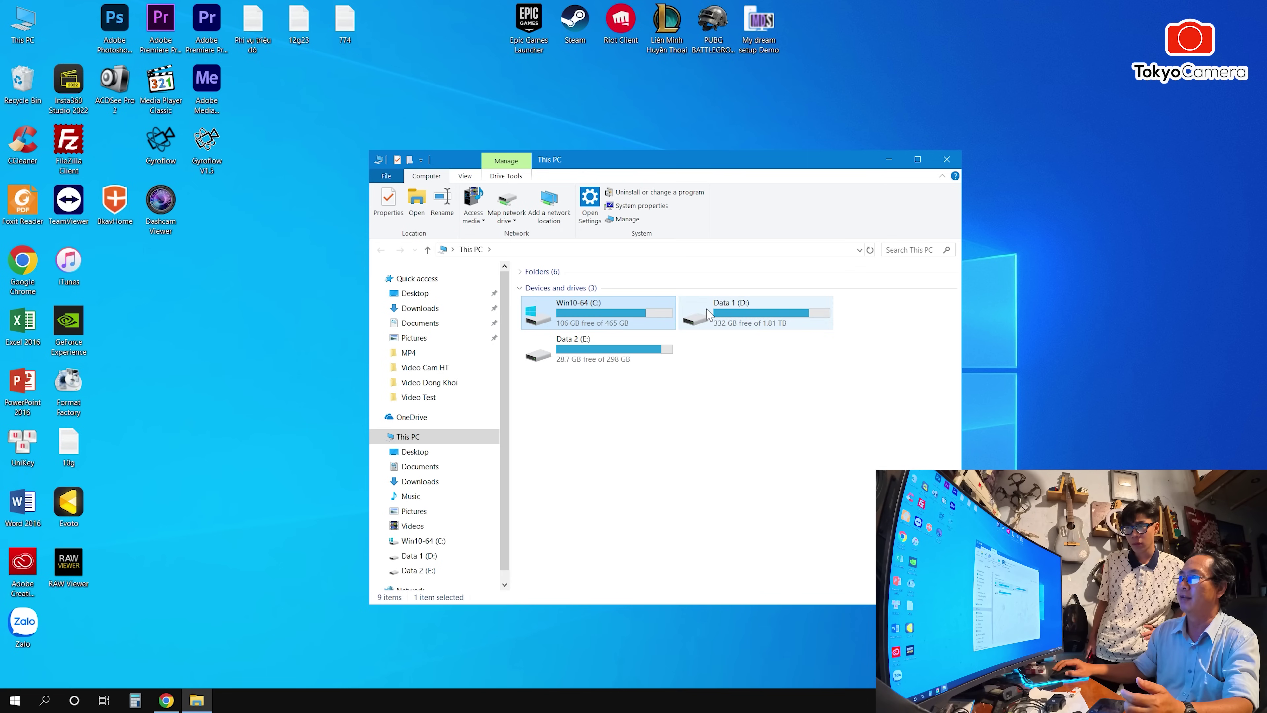
double_click(732, 313)
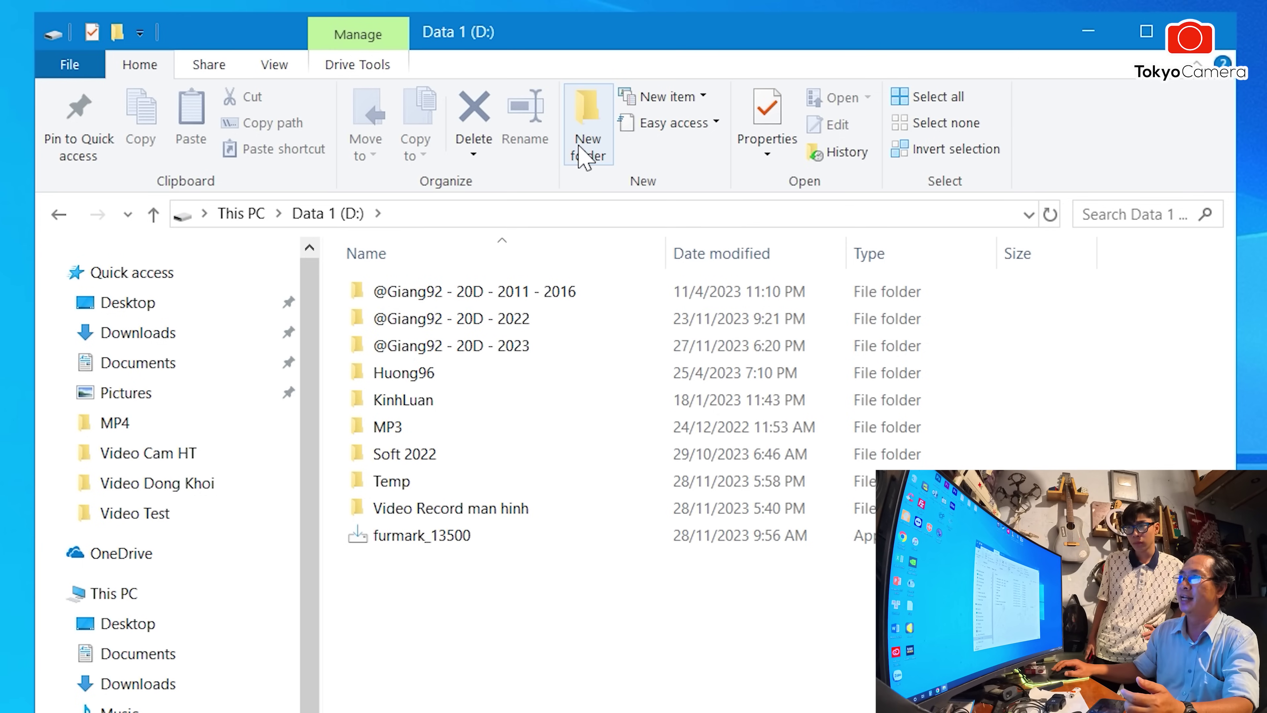
- Create a new folder named "Copy iPhone" on the Data 1 (D:) drive
left_click(640, 220)
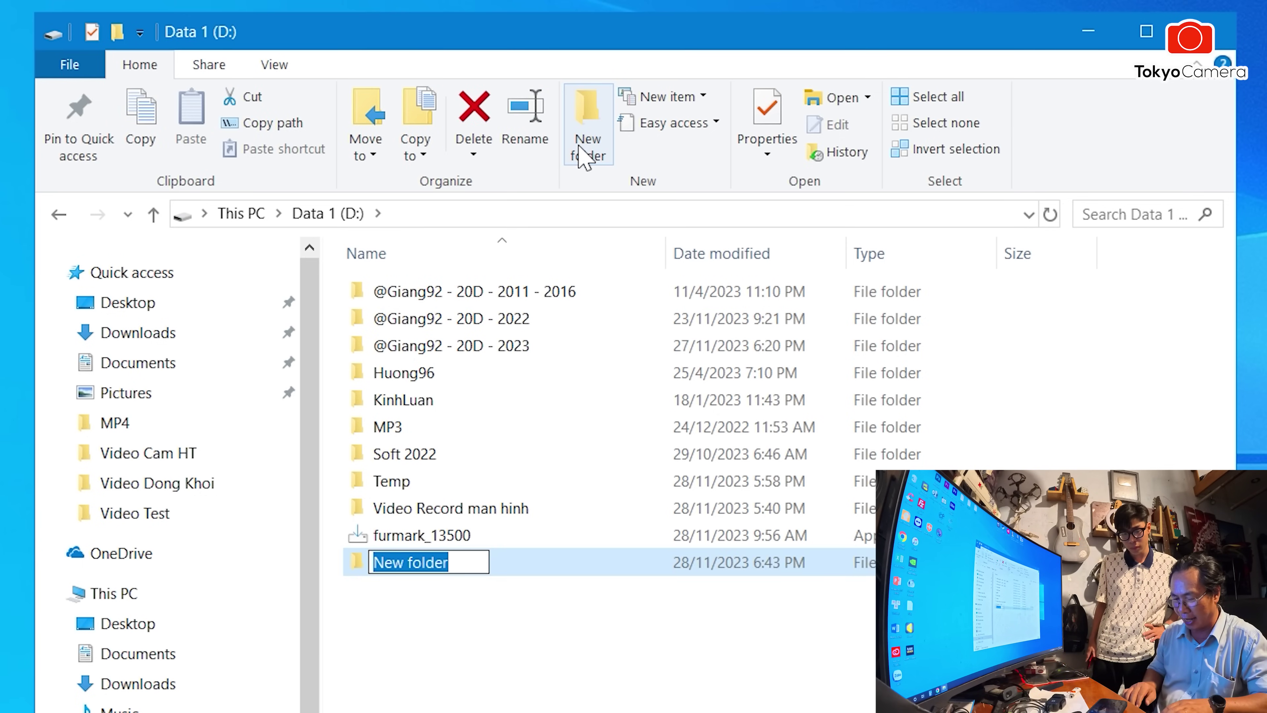
type("Copy i")
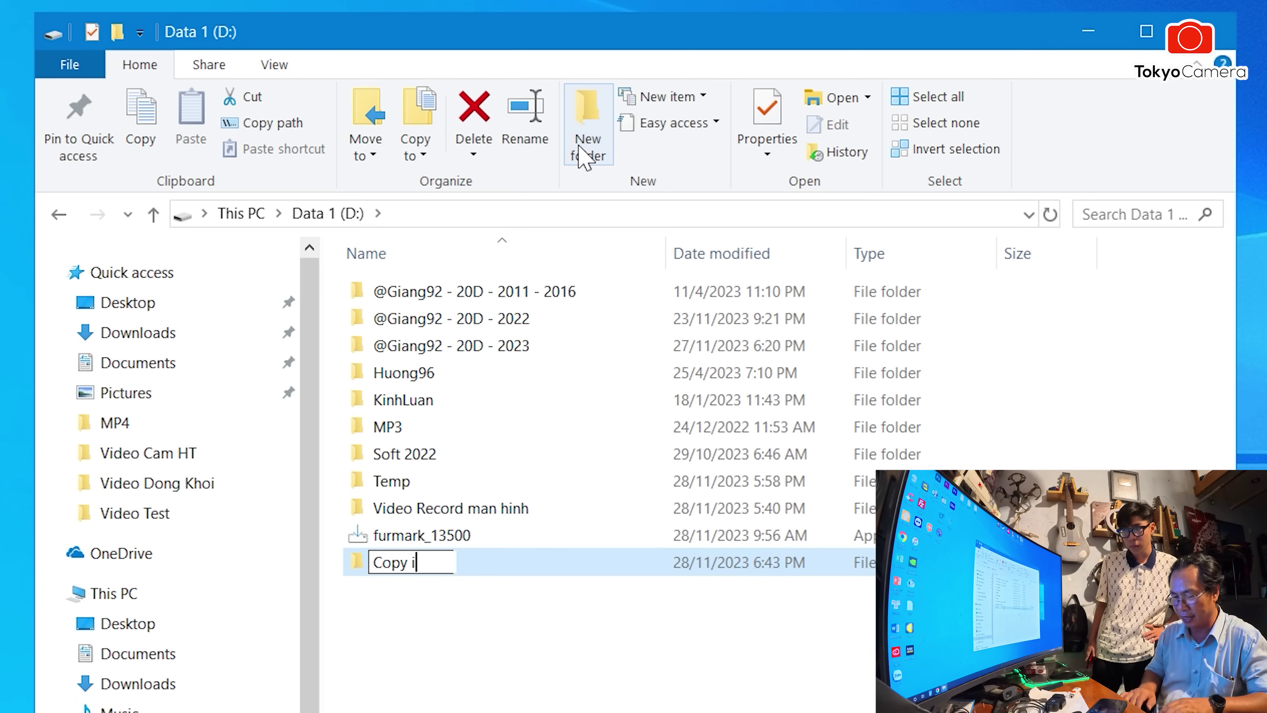
type("Phone")
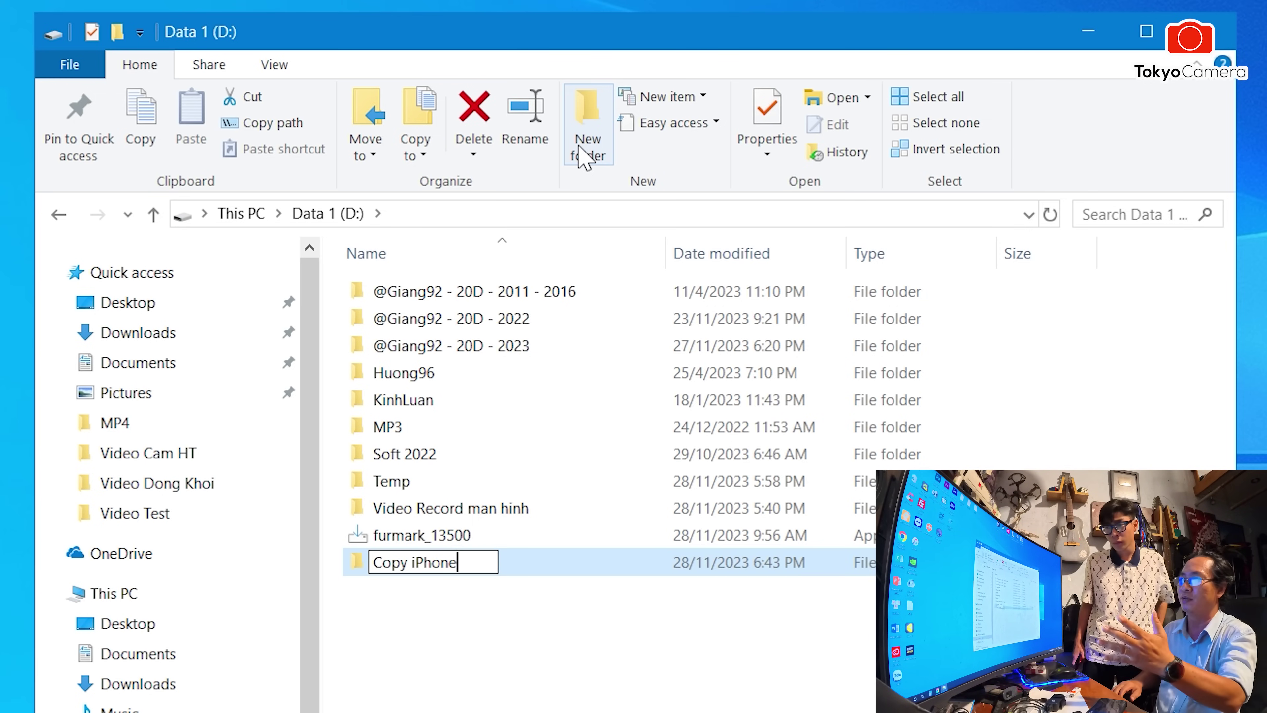
key("Return")
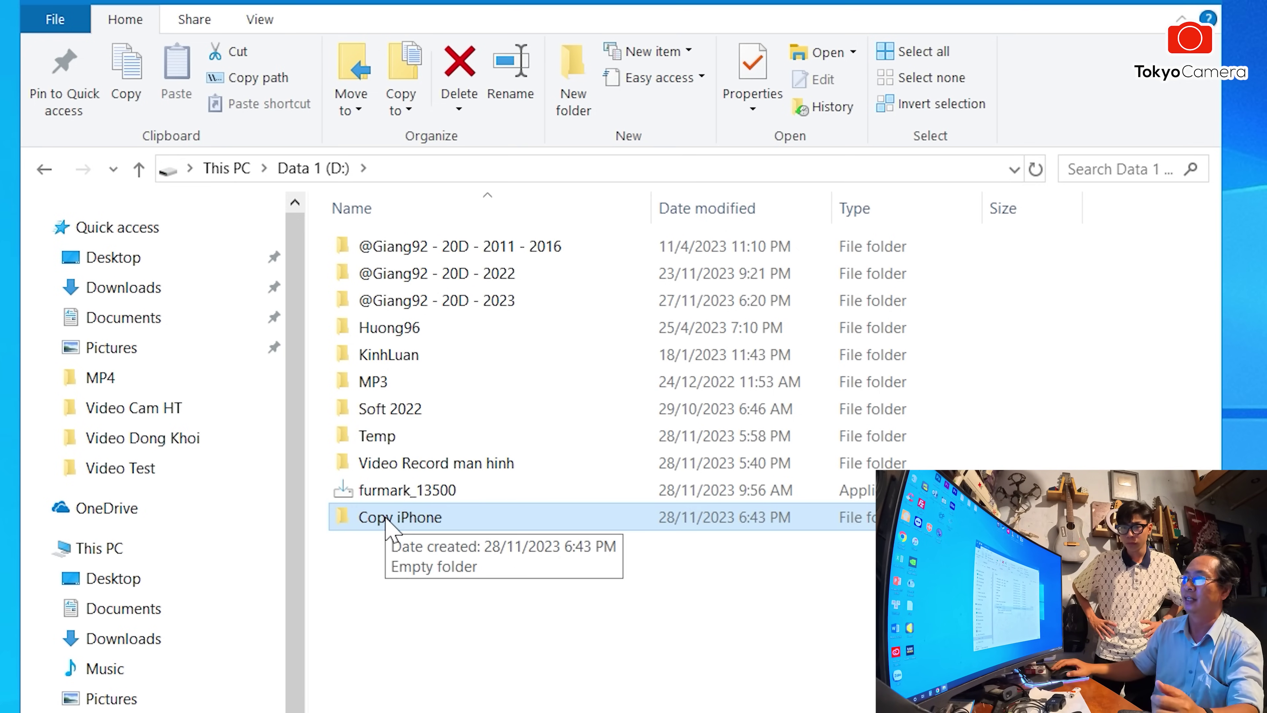
- Open the network sharing settings of the Copy iPhone folder and add Everyone to the people it is shared with
right_click(418, 525)
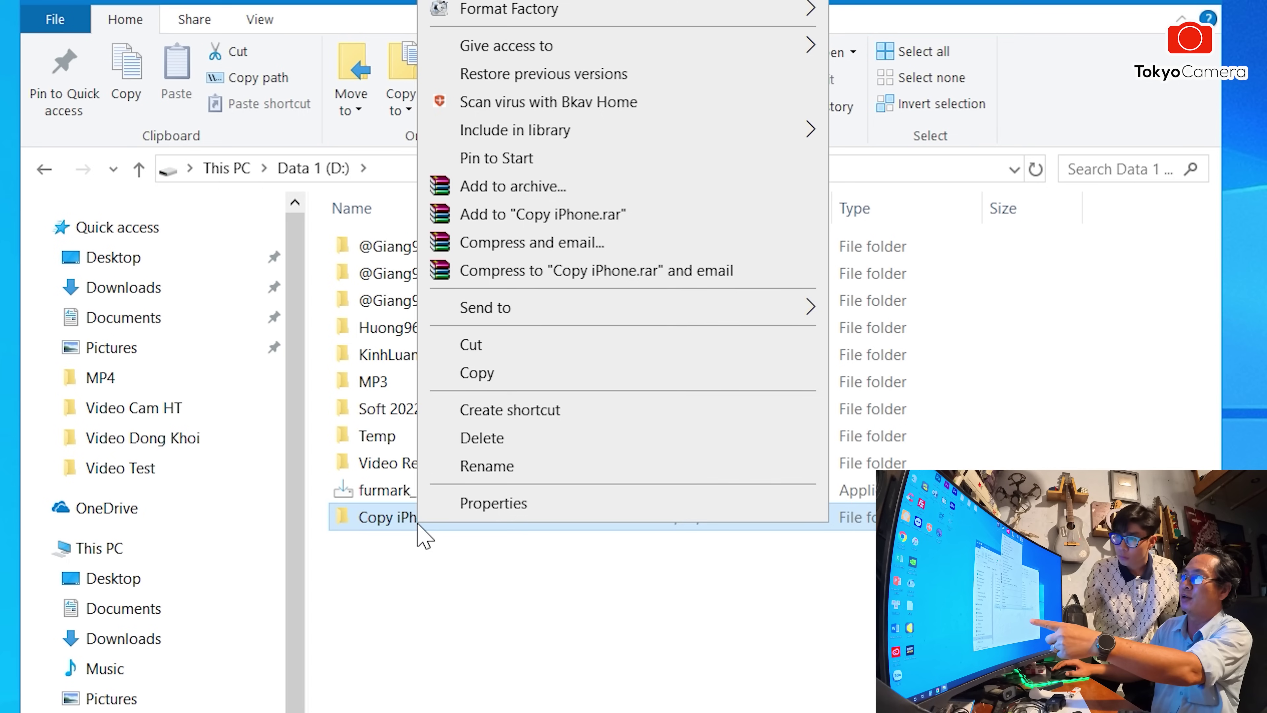
left_click(494, 503)
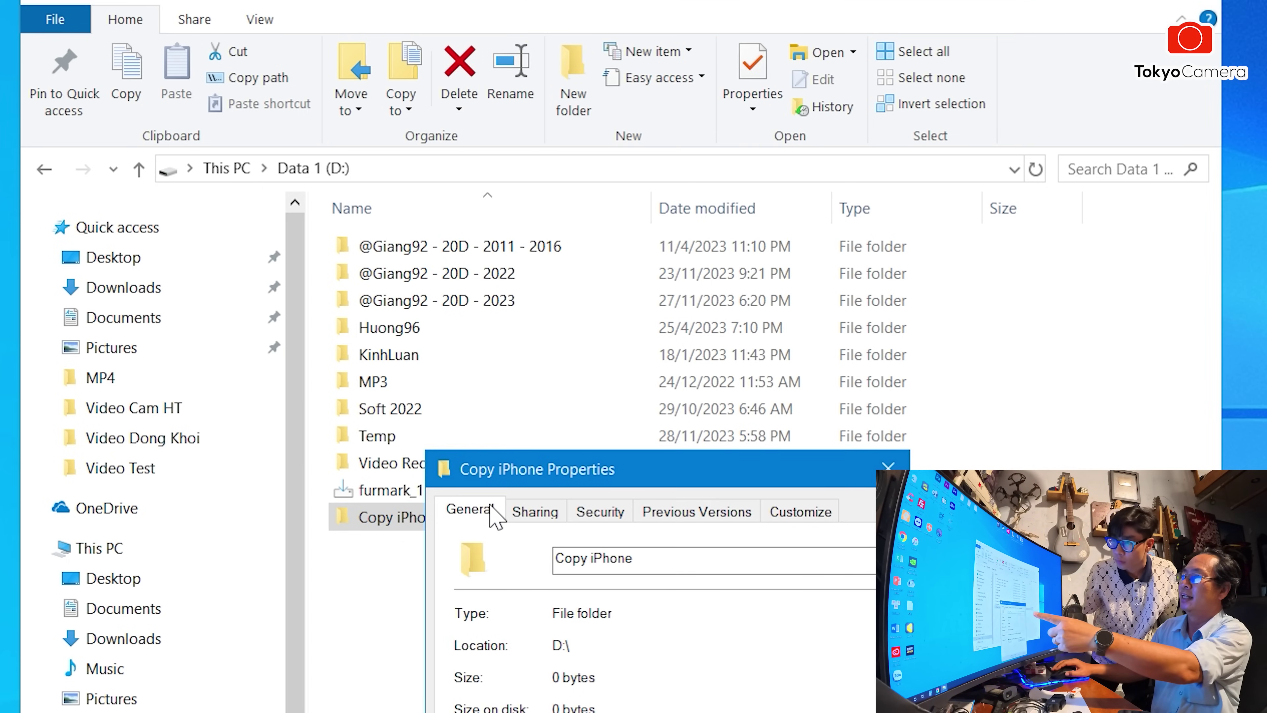
left_click_drag(558, 470, 441, 194)
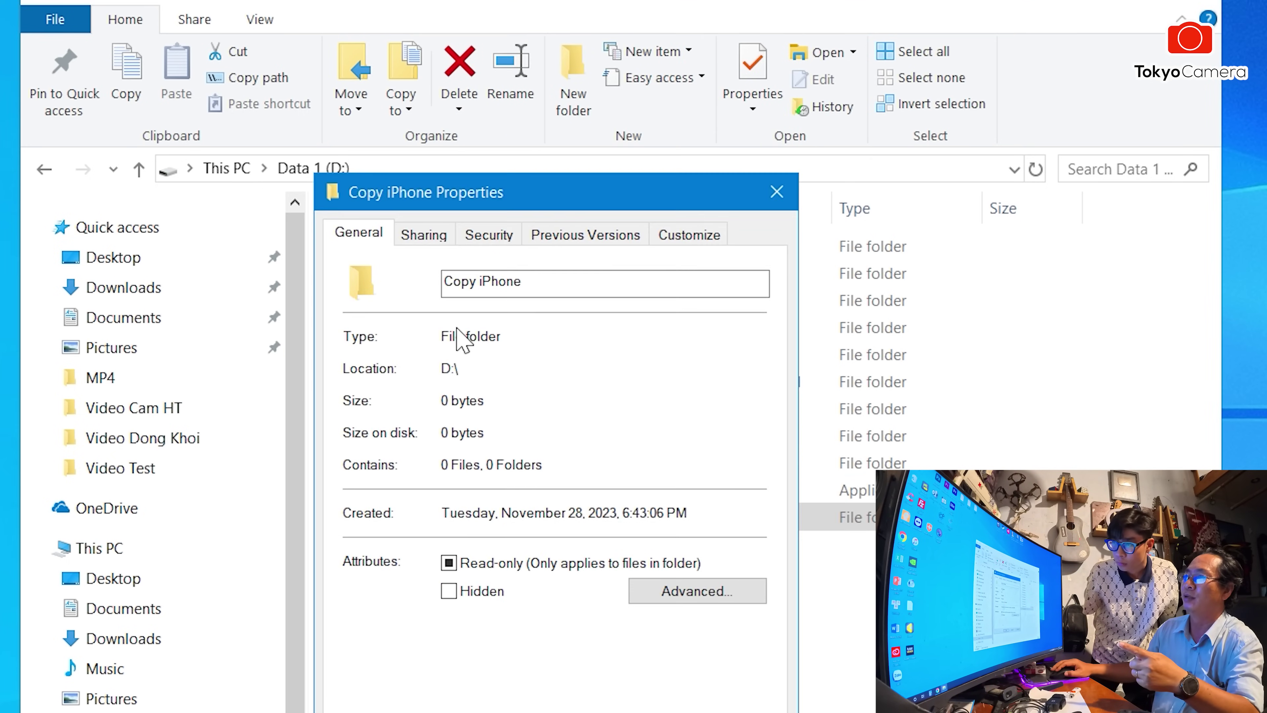
left_click(426, 239)
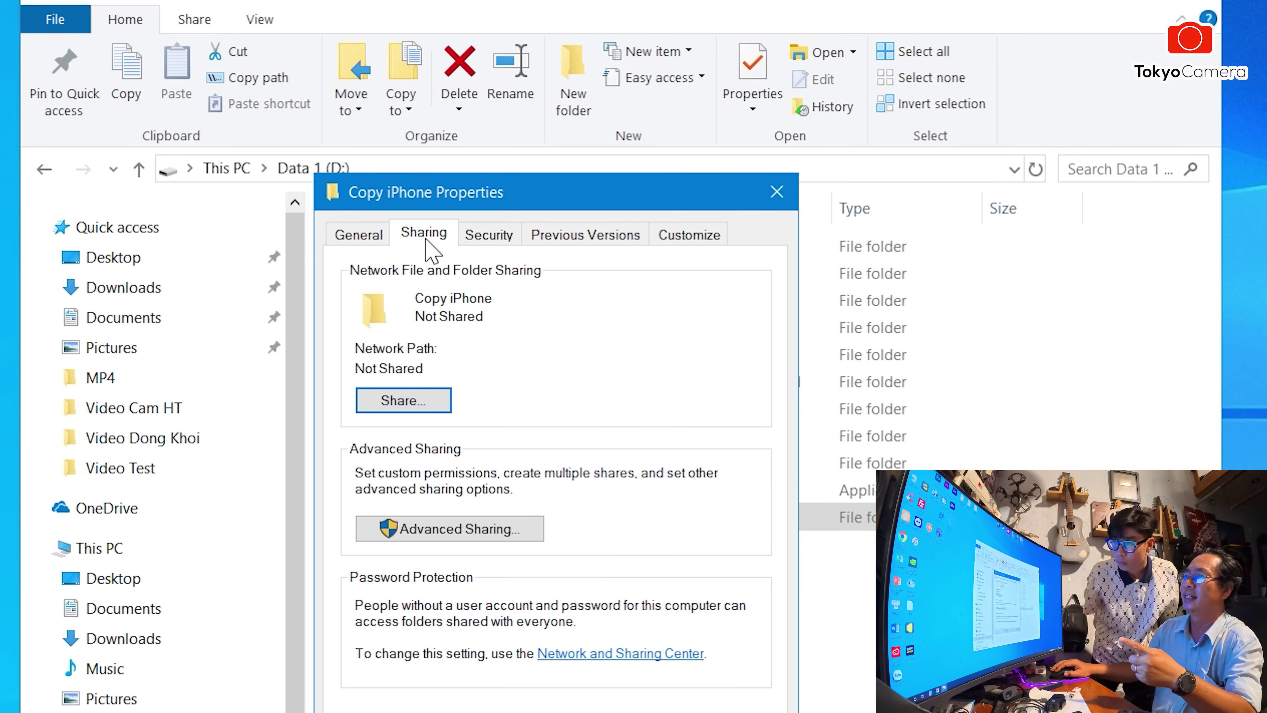
left_click(424, 407)
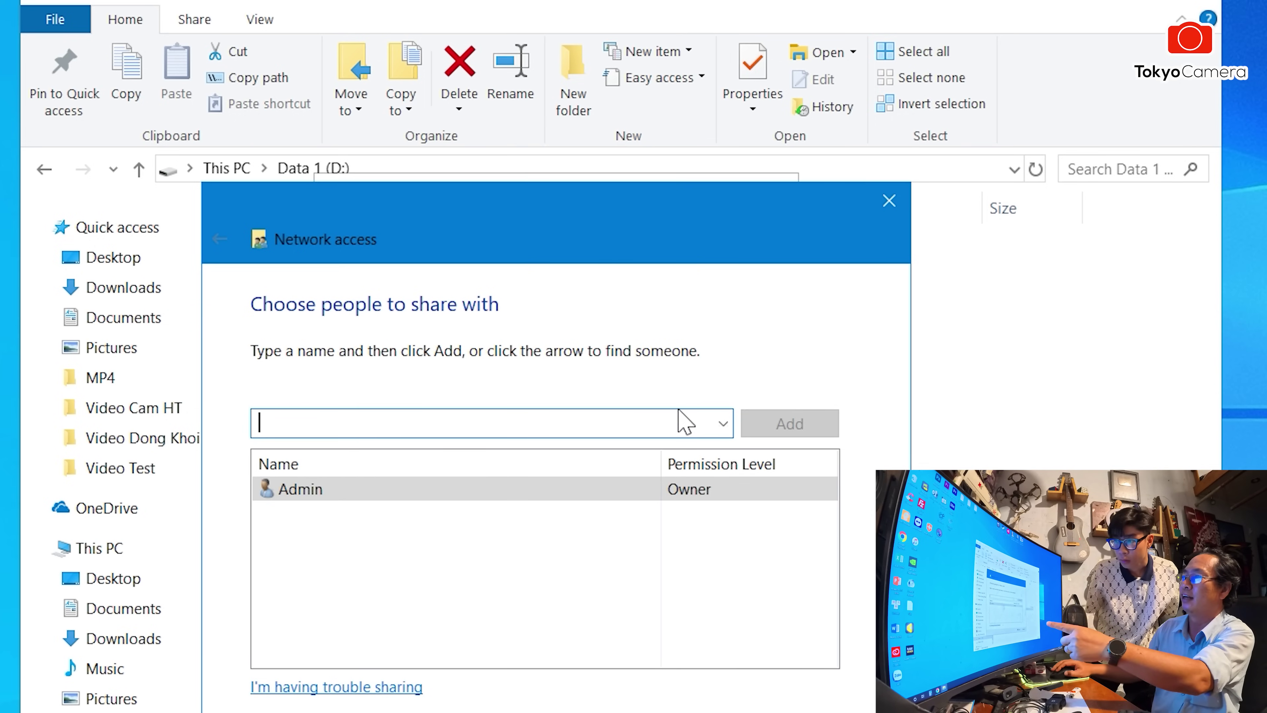
left_click(723, 424)
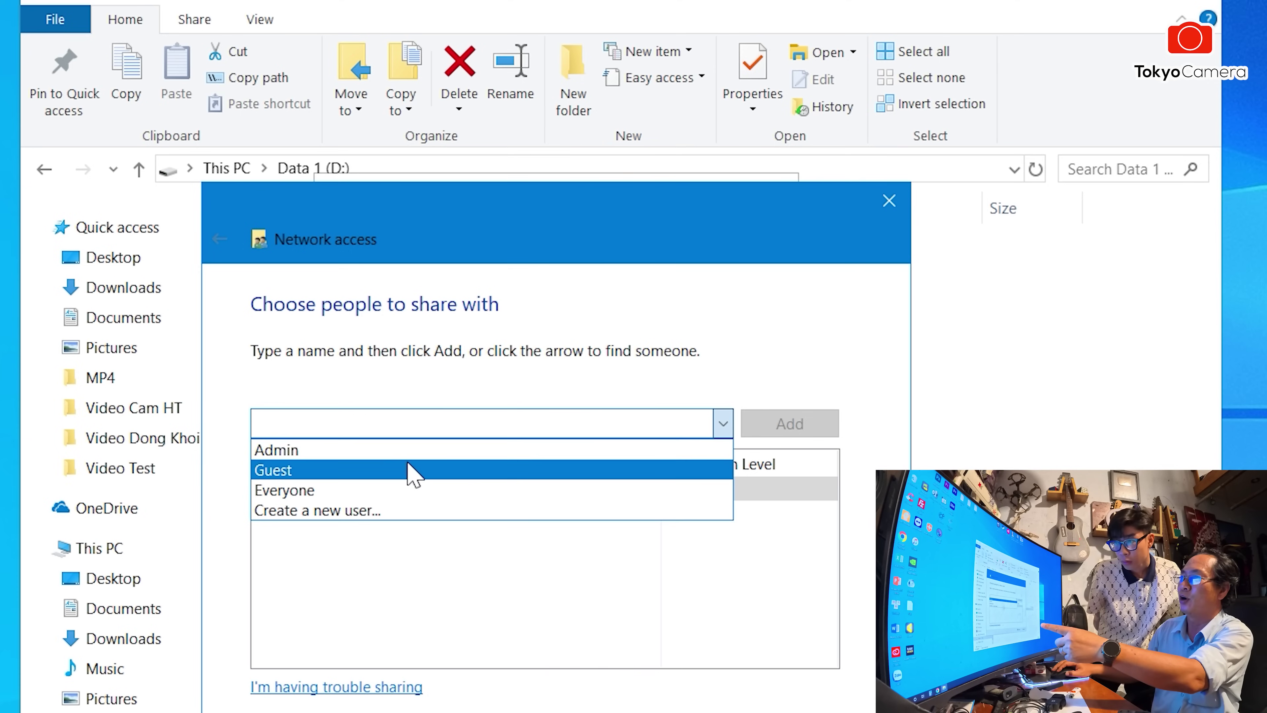
left_click(352, 490)
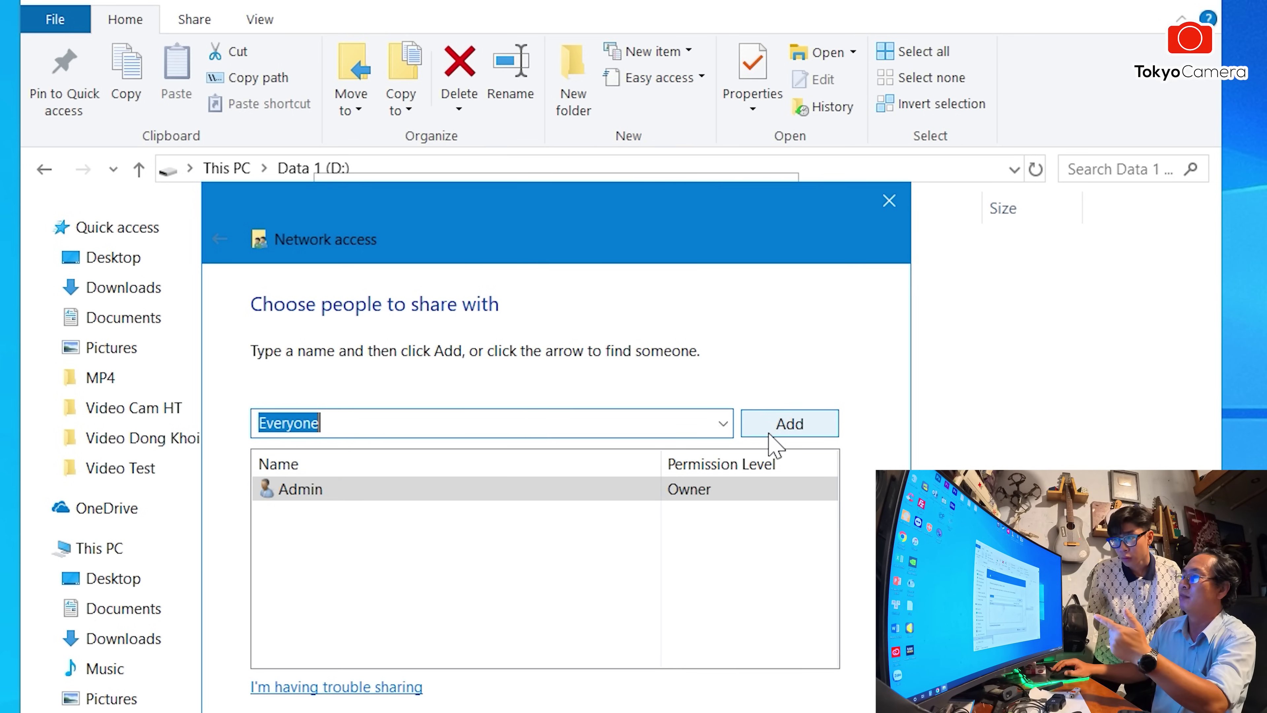
left_click(778, 429)
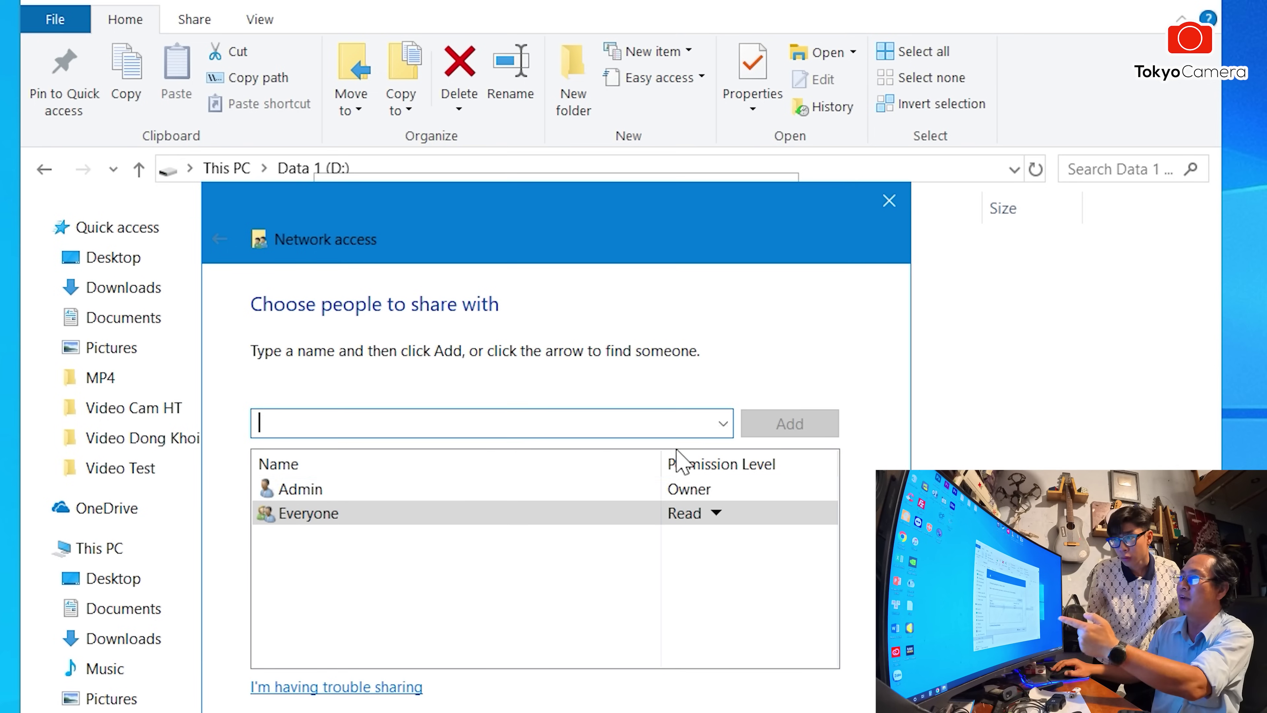
- Set the permission level for Everyone to Read/Write
left_click(343, 513)
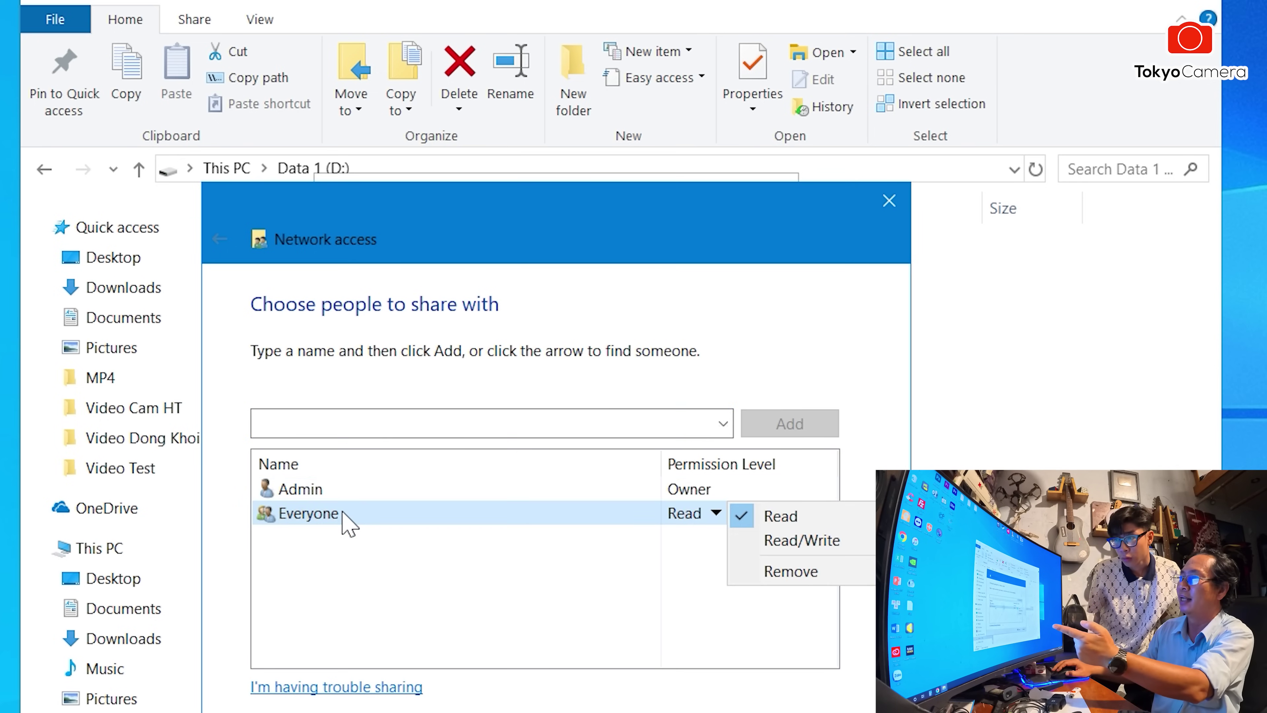
left_click(614, 559)
left_click(714, 521)
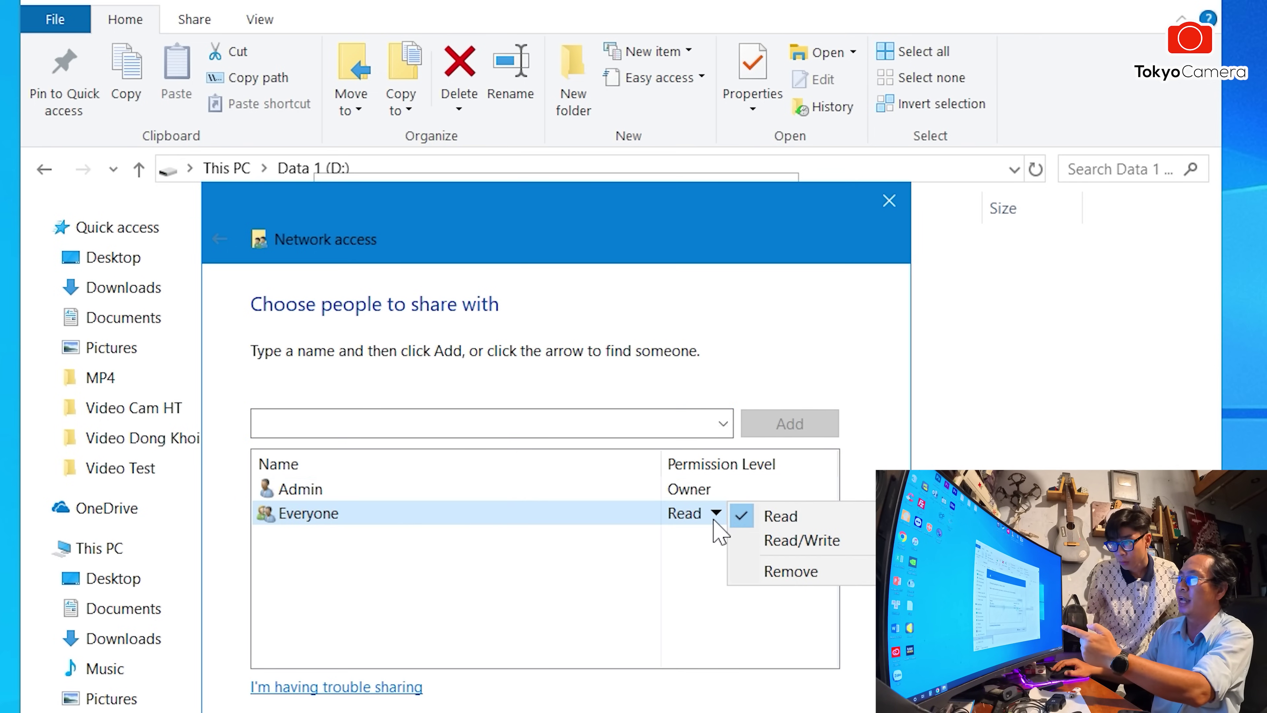
left_click(799, 544)
left_click(758, 514)
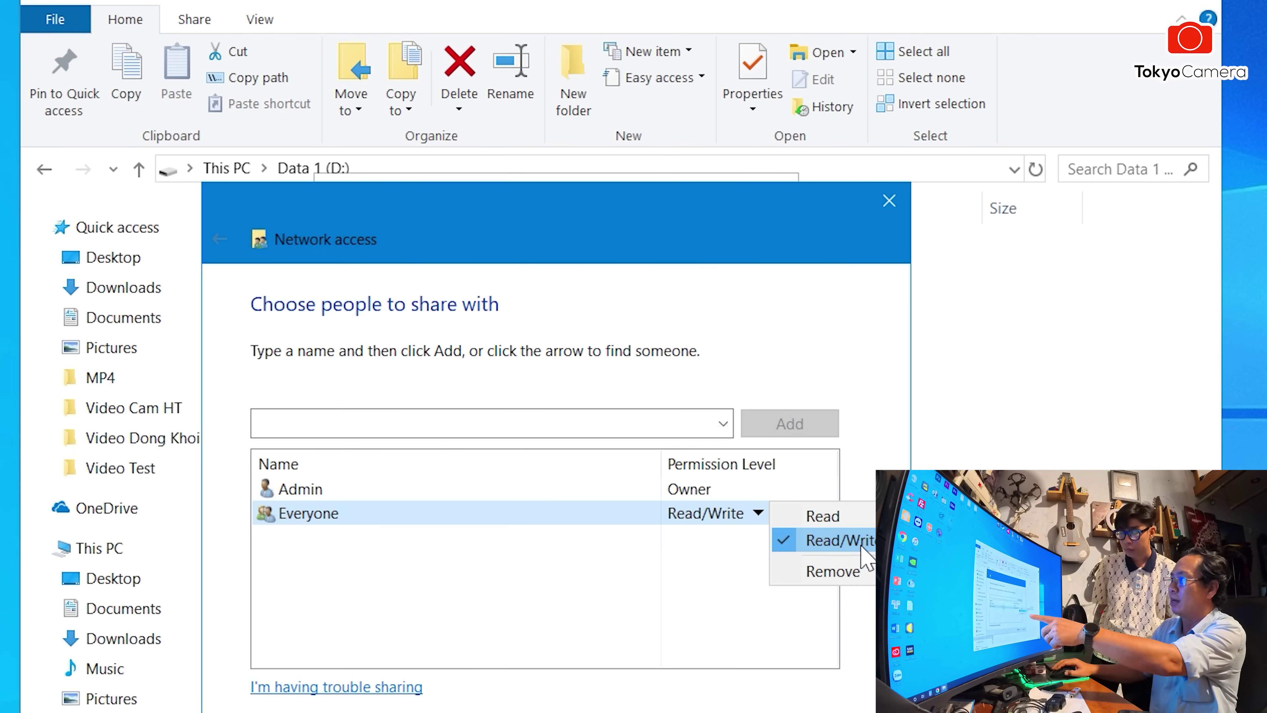
left_click(646, 560)
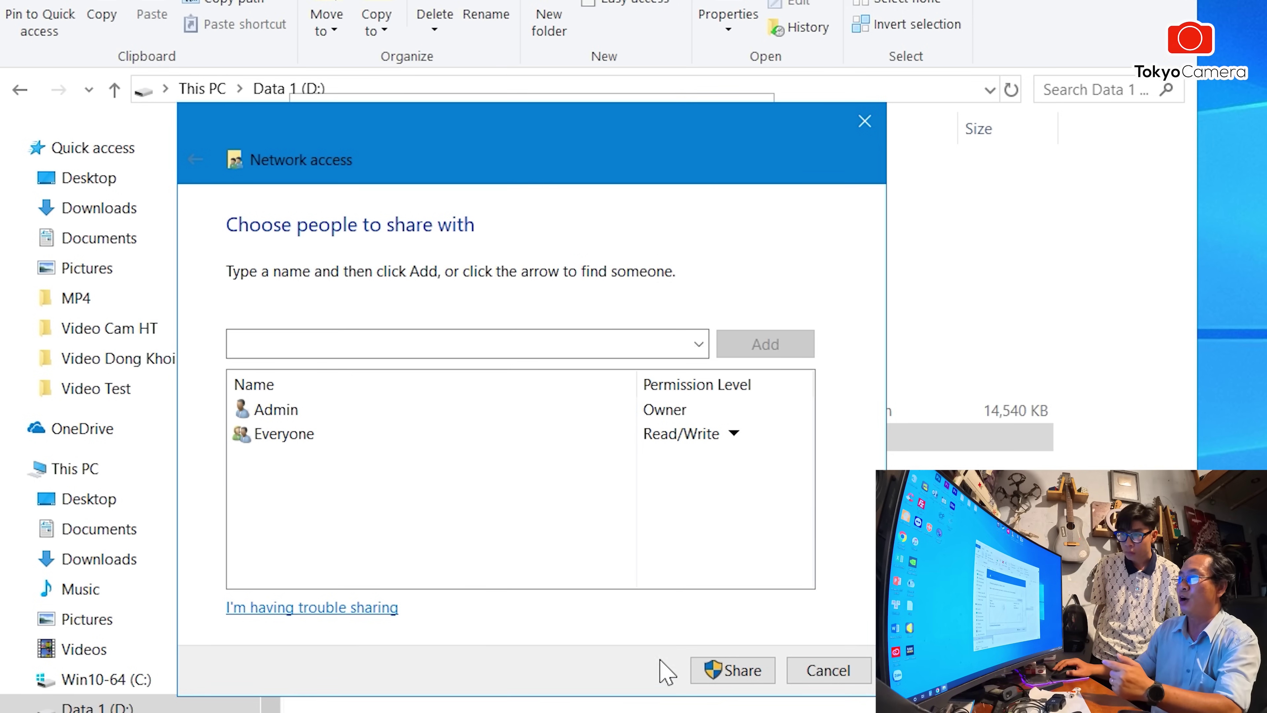
- Share the Copy iPhone folder on the network and finish the sharing wizard
left_click(730, 675)
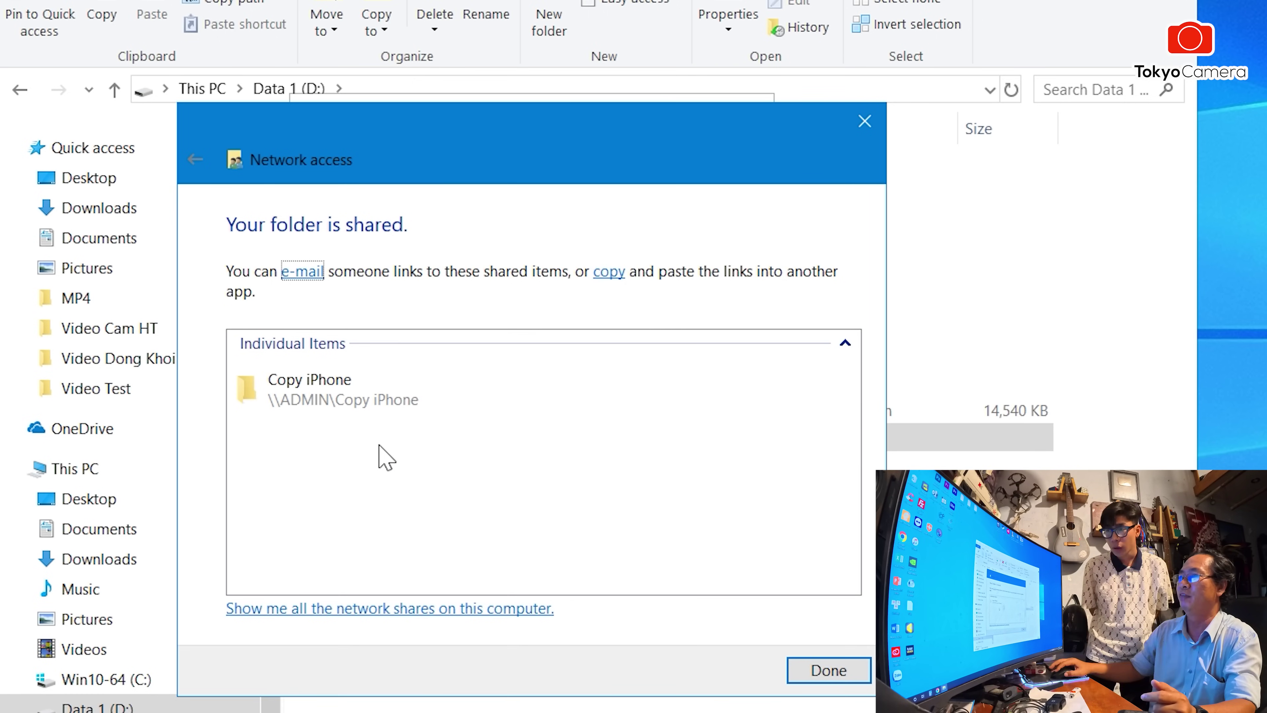
left_click(402, 424)
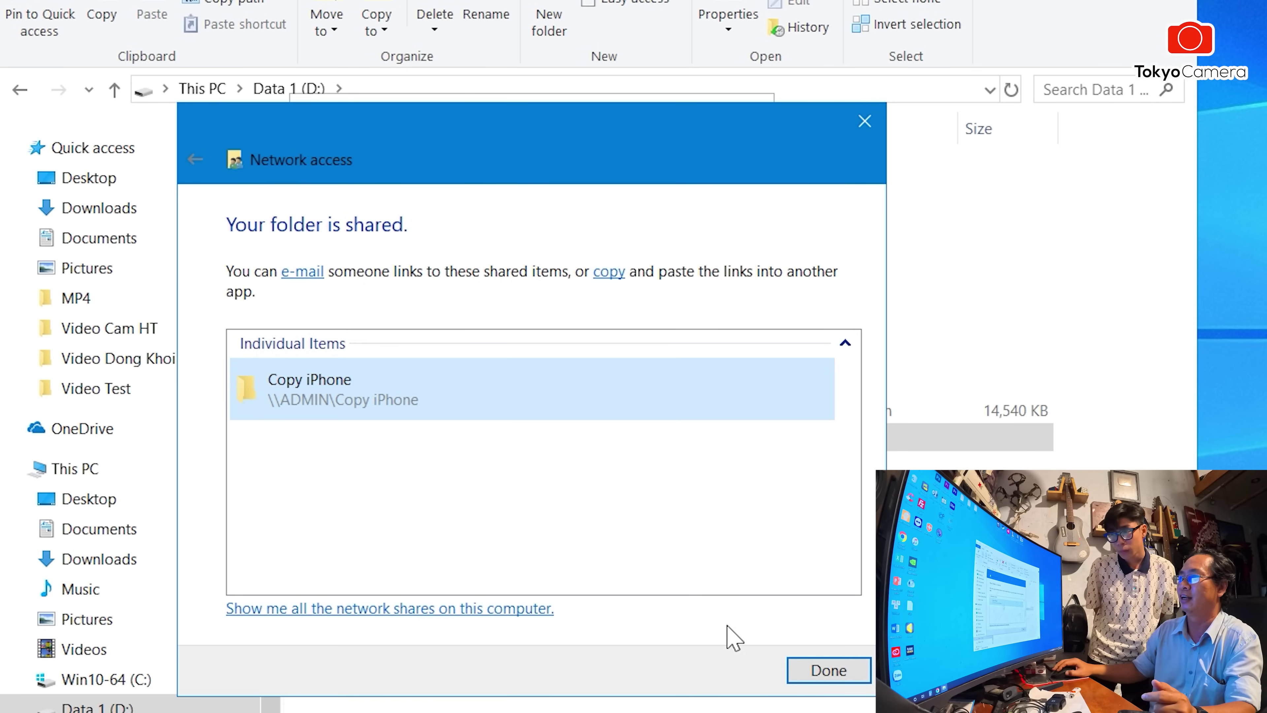
left_click(827, 676)
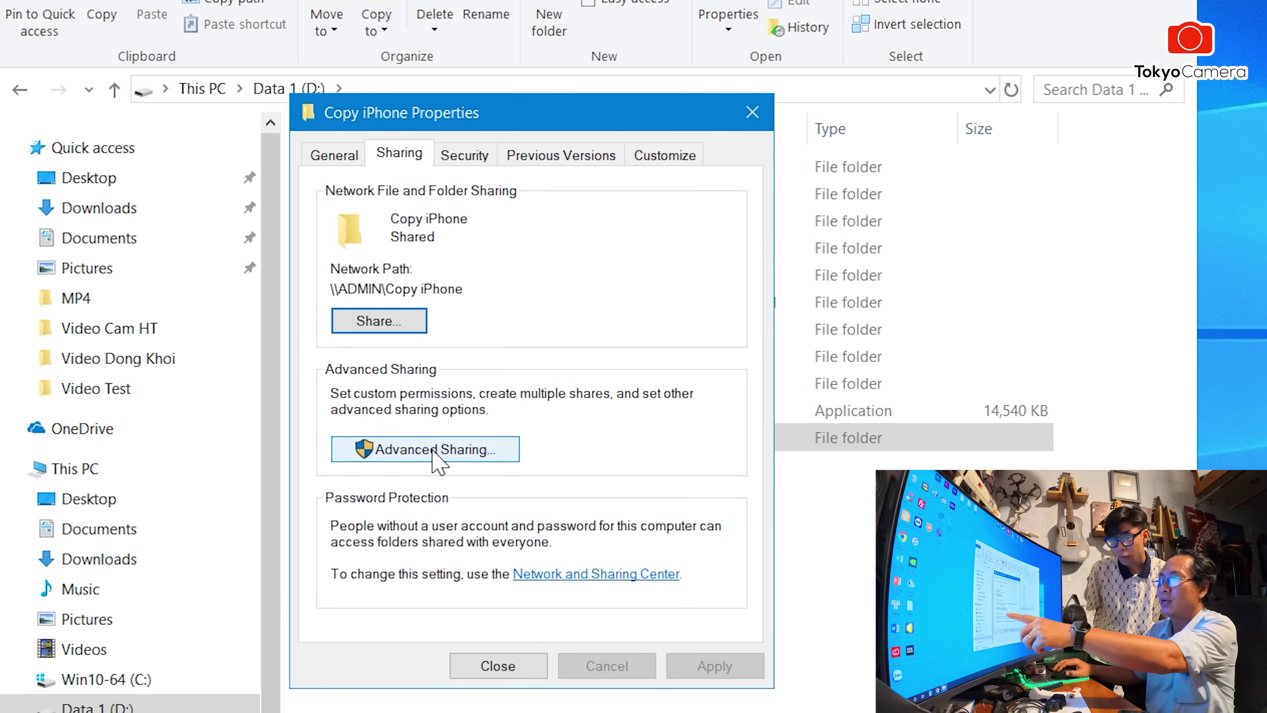
- Check that Everyone is allowed Full Control in the Copy iPhone folder's advanced share permissions, then close its properties
left_click(421, 449)
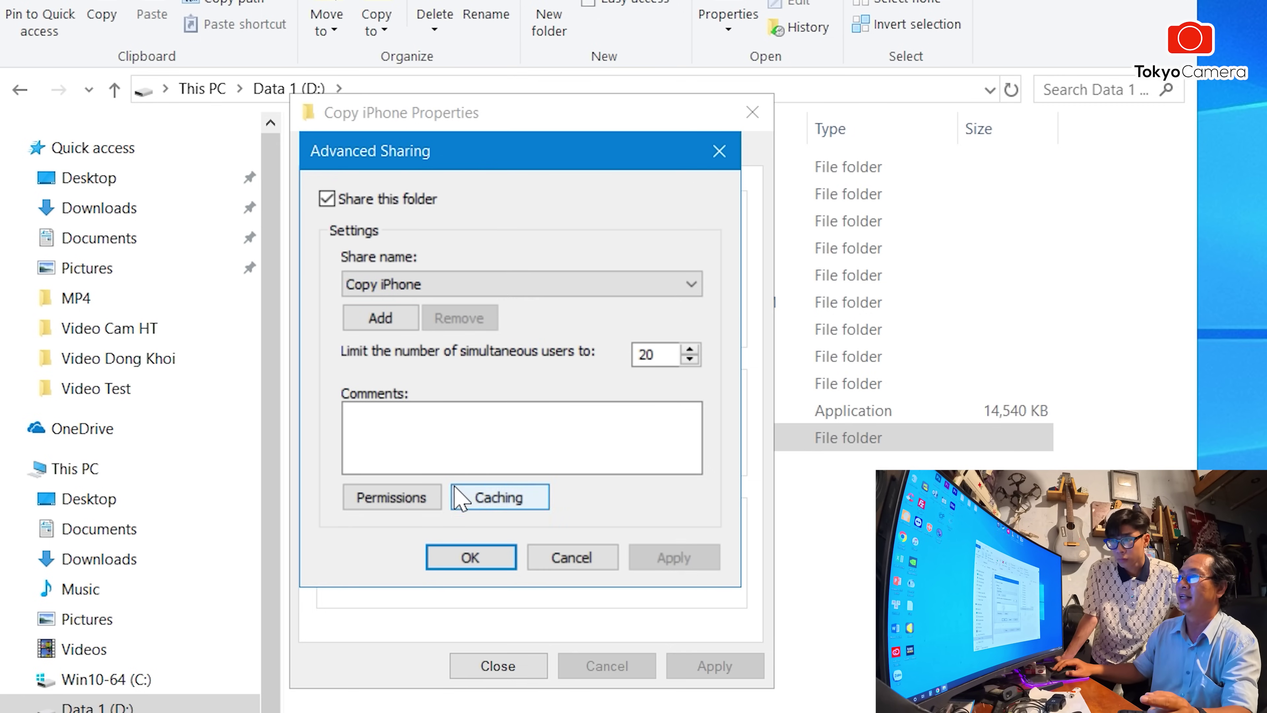
left_click(406, 504)
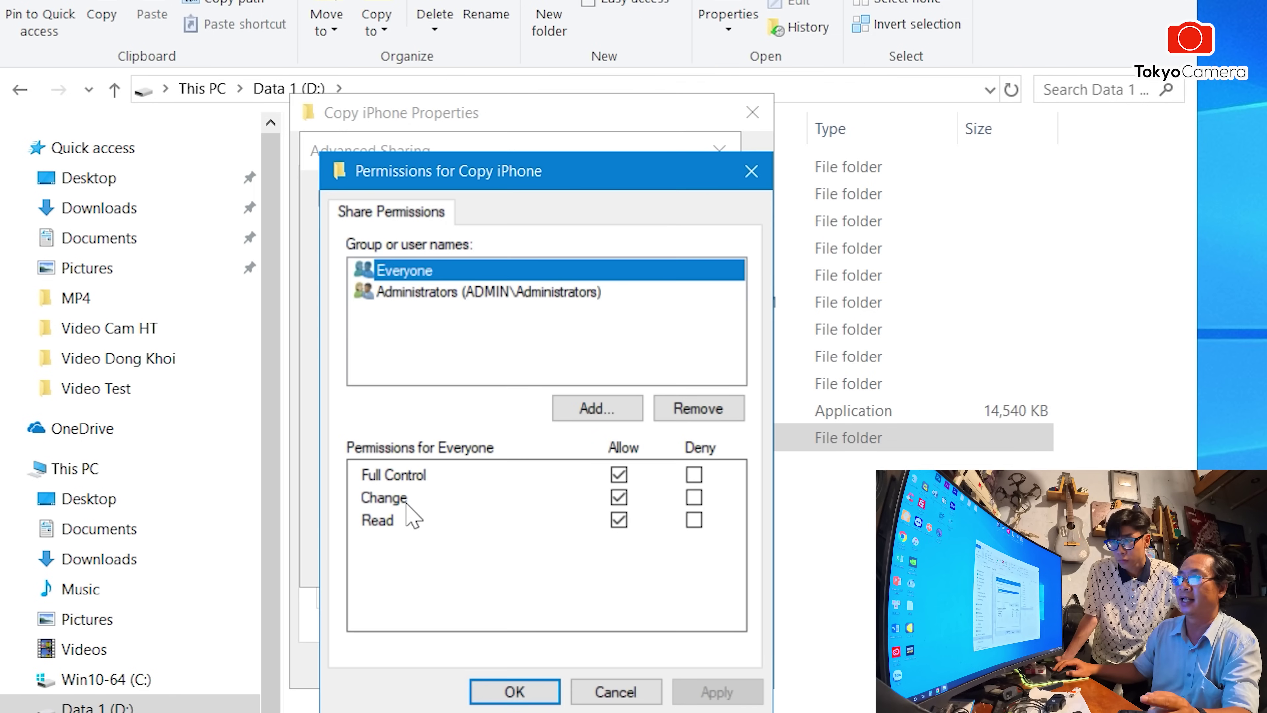
left_click(621, 477)
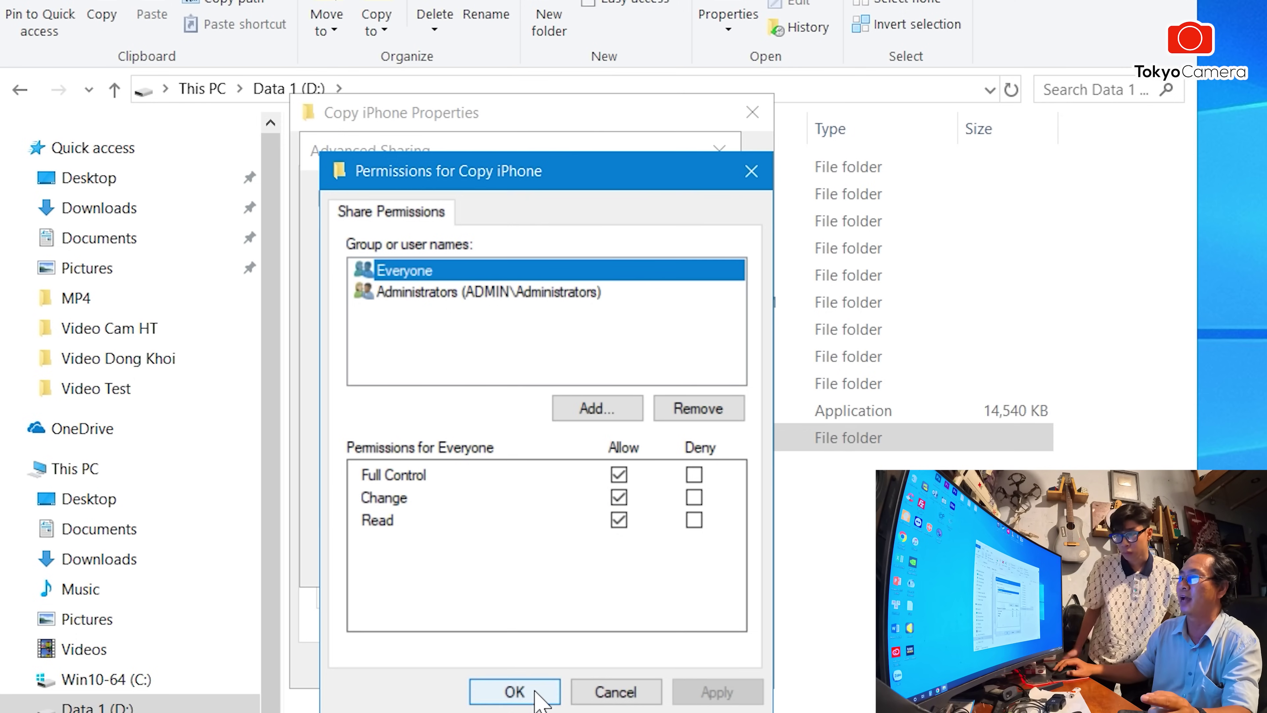
left_click(516, 691)
left_click(471, 558)
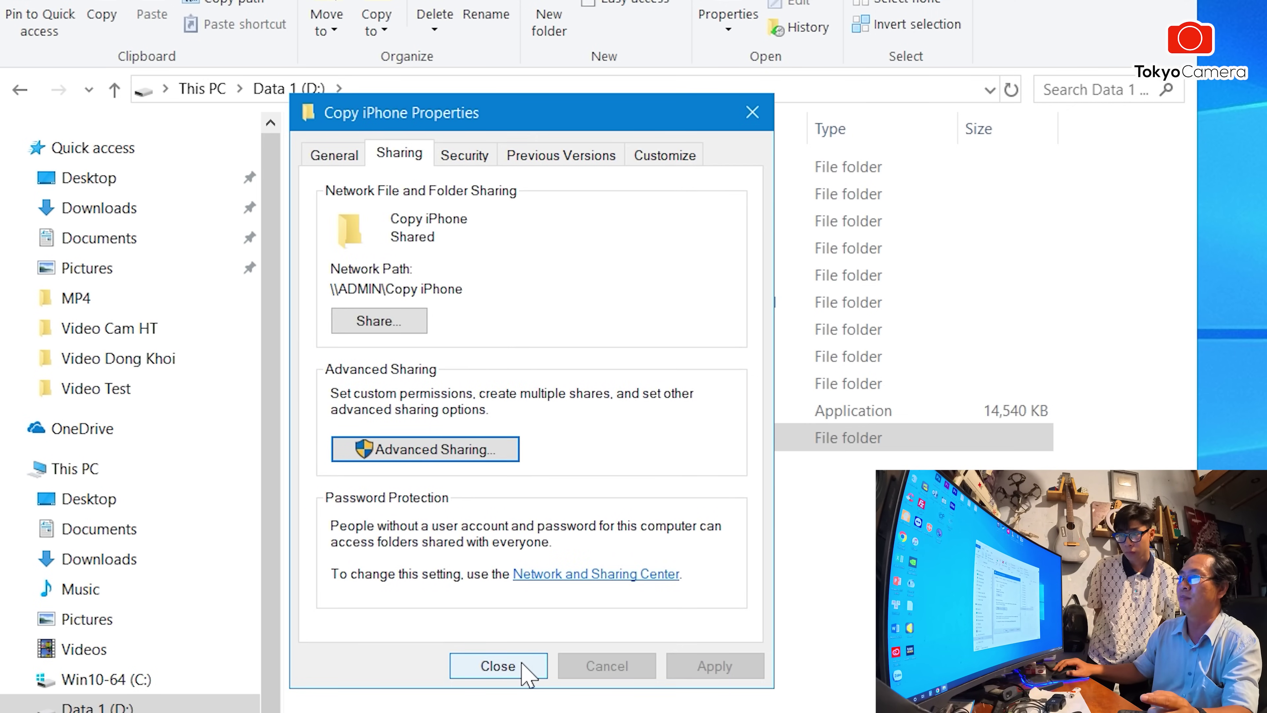
left_click(499, 666)
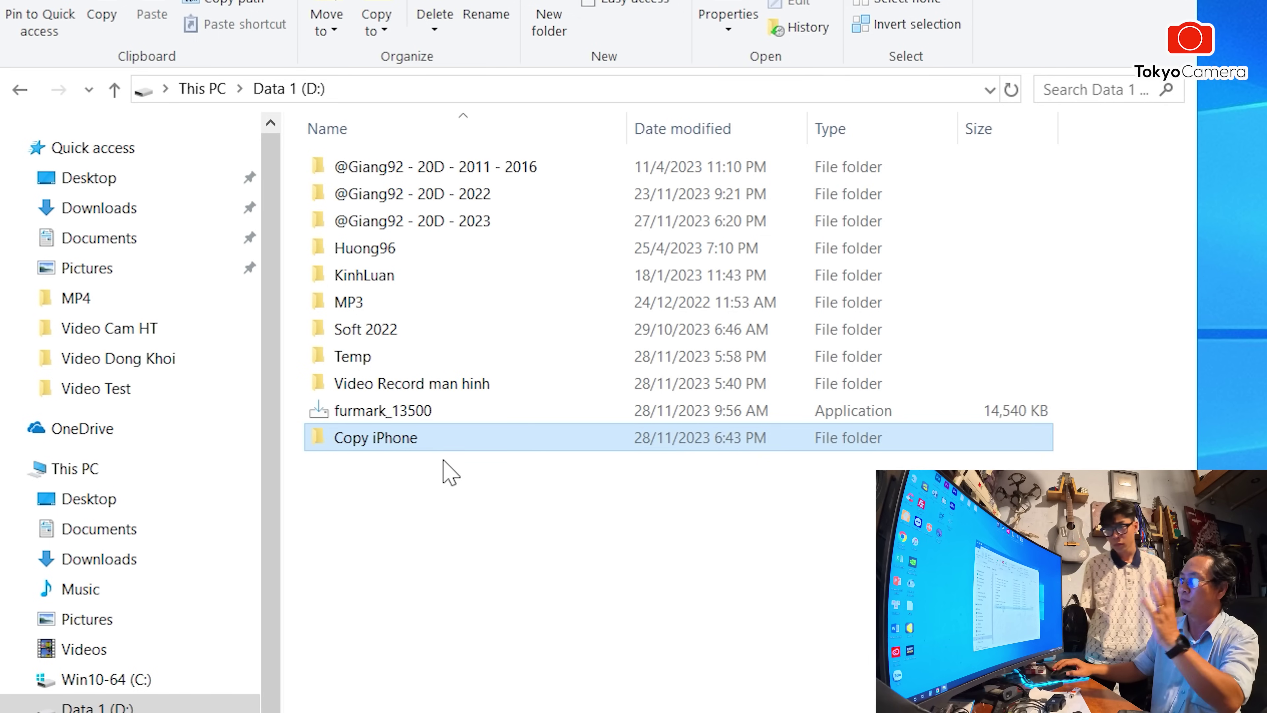
left_click(433, 479)
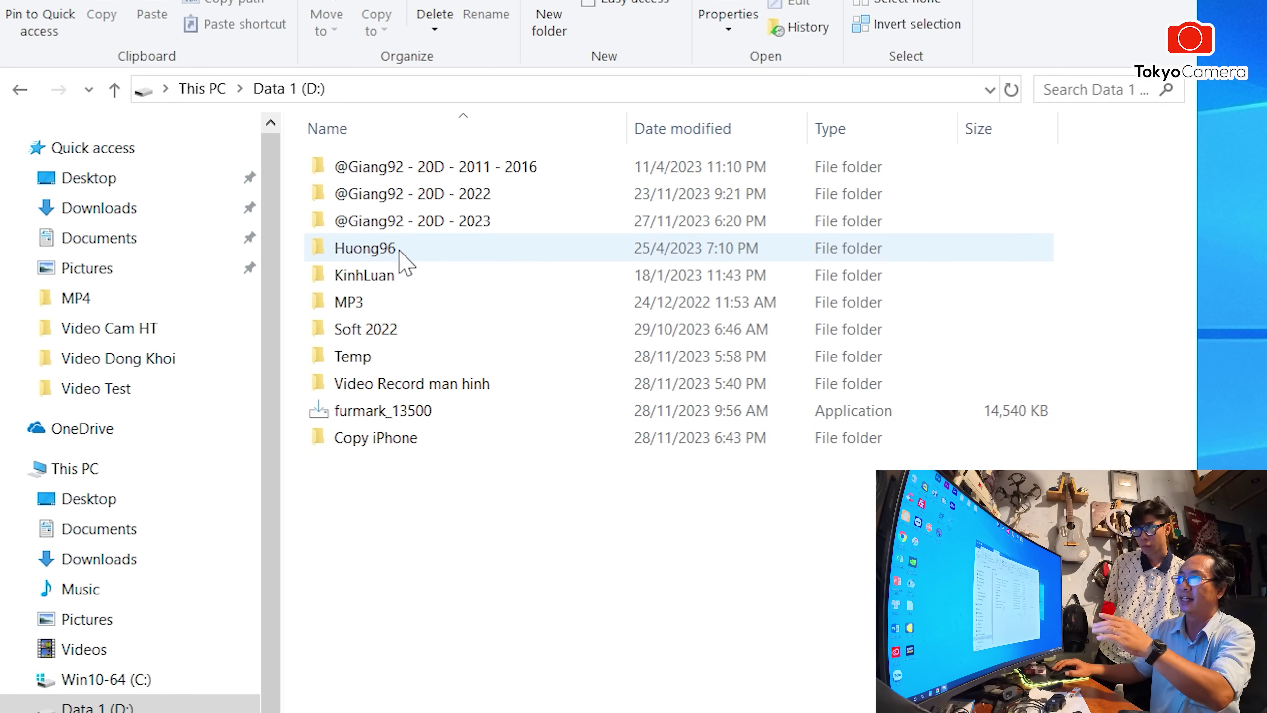
left_click(420, 228)
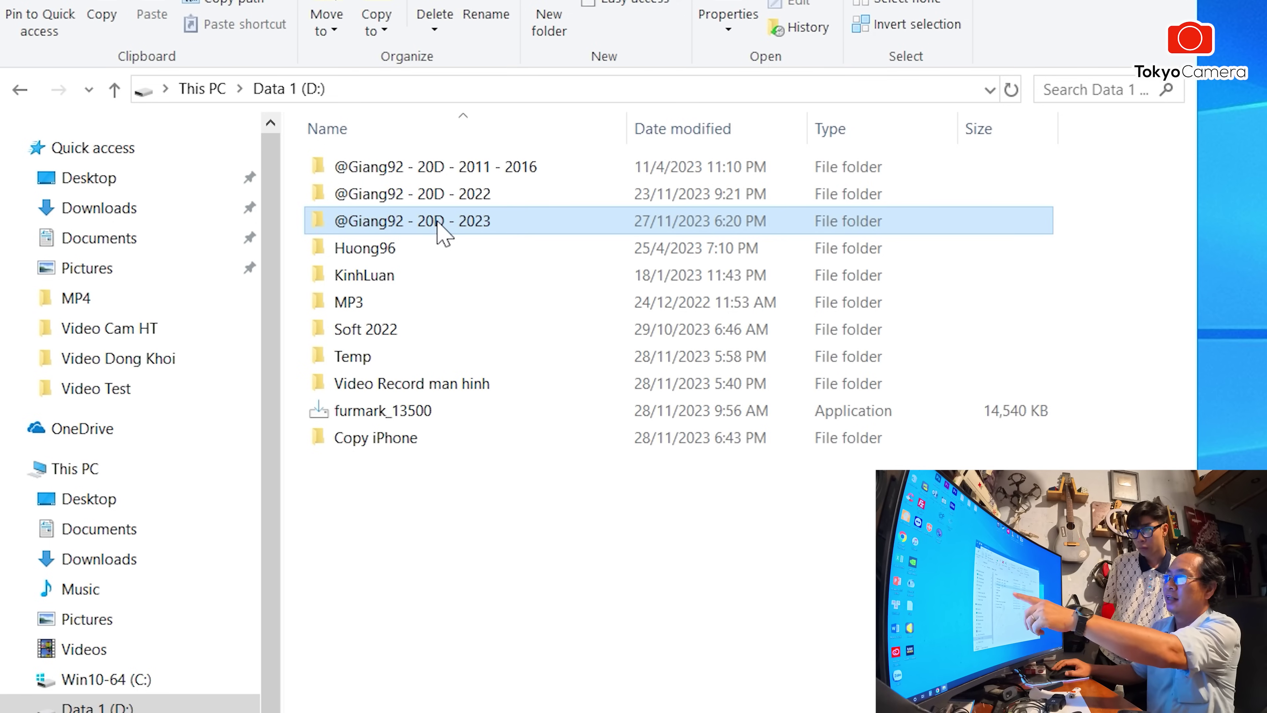
mouse_move(438, 226)
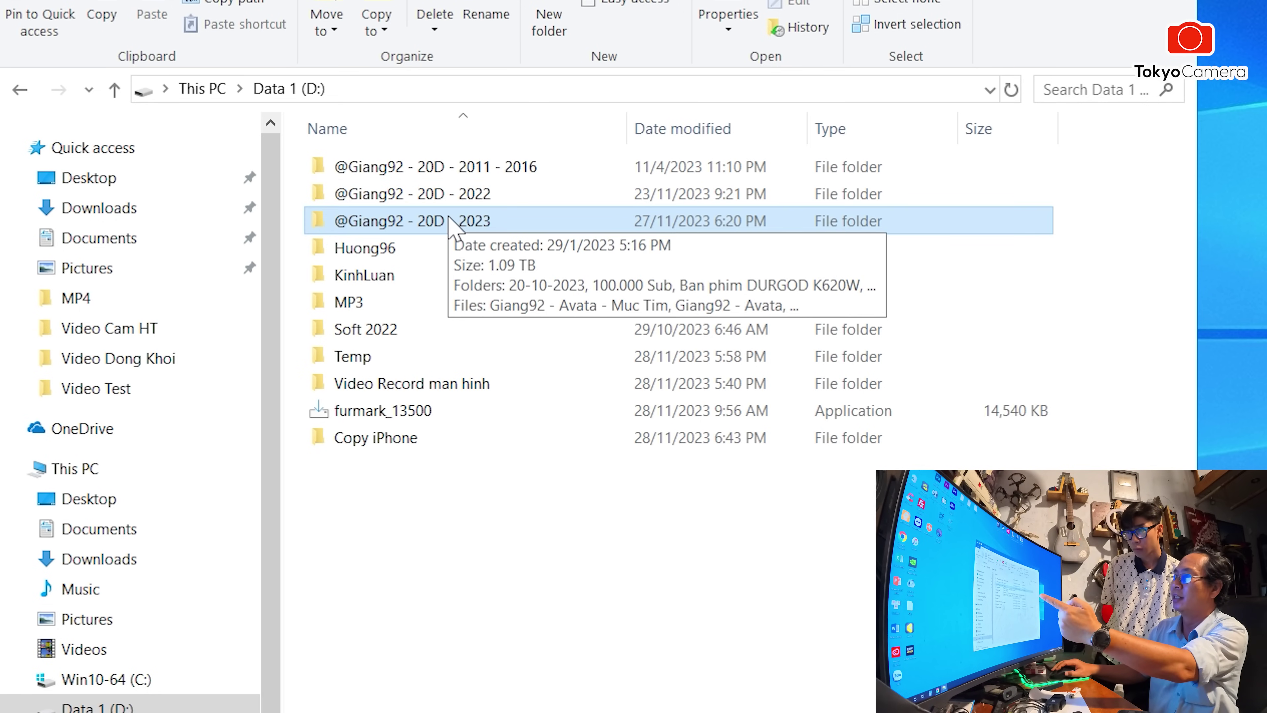
right_click(449, 218)
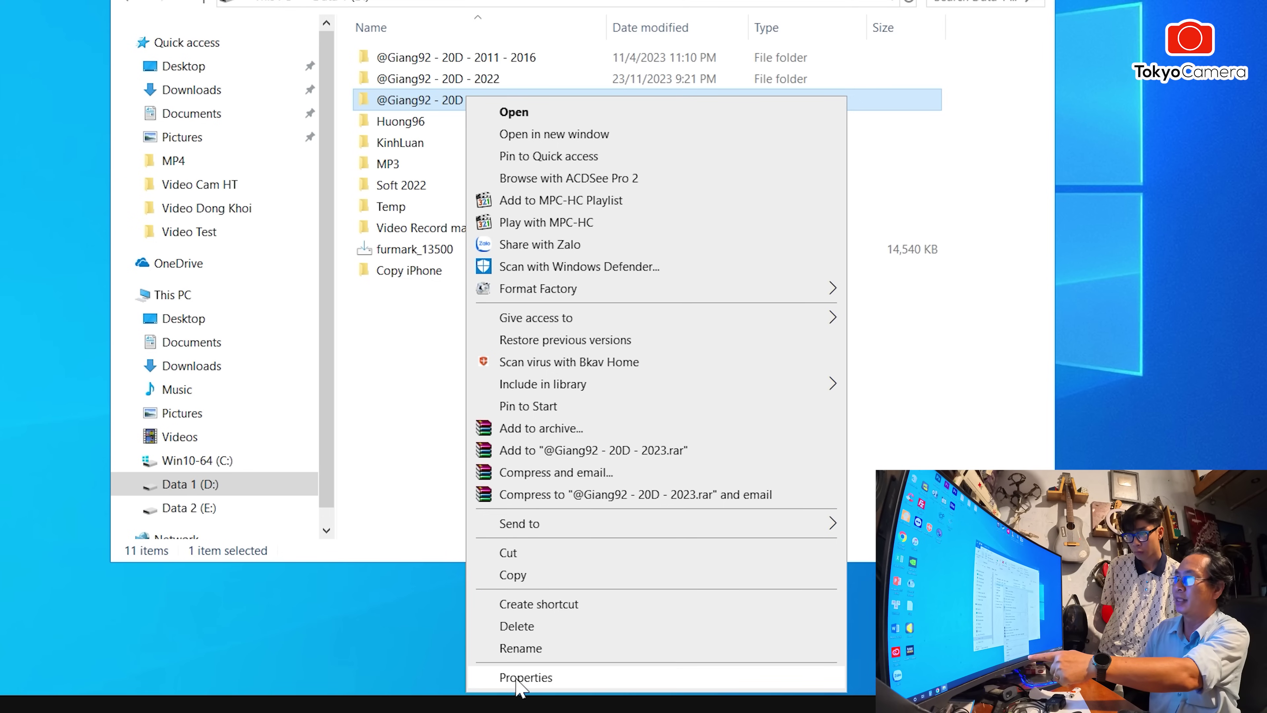
left_click(519, 678)
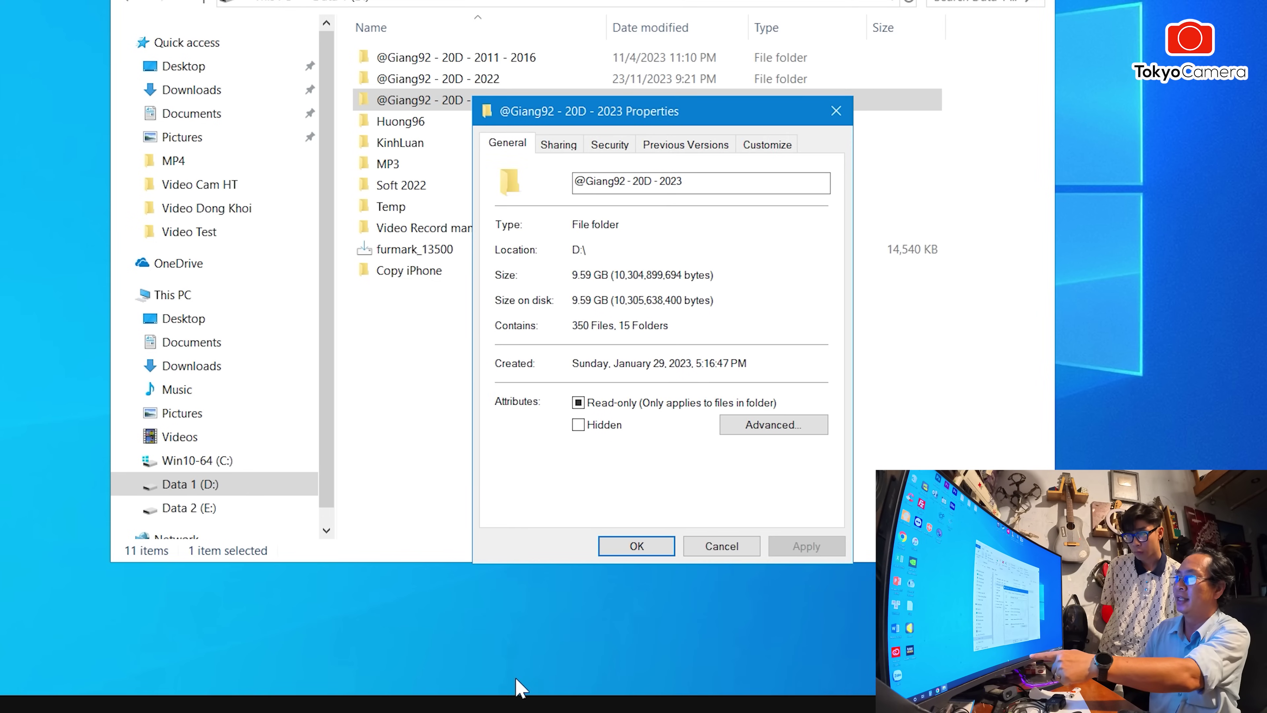
left_click(568, 148)
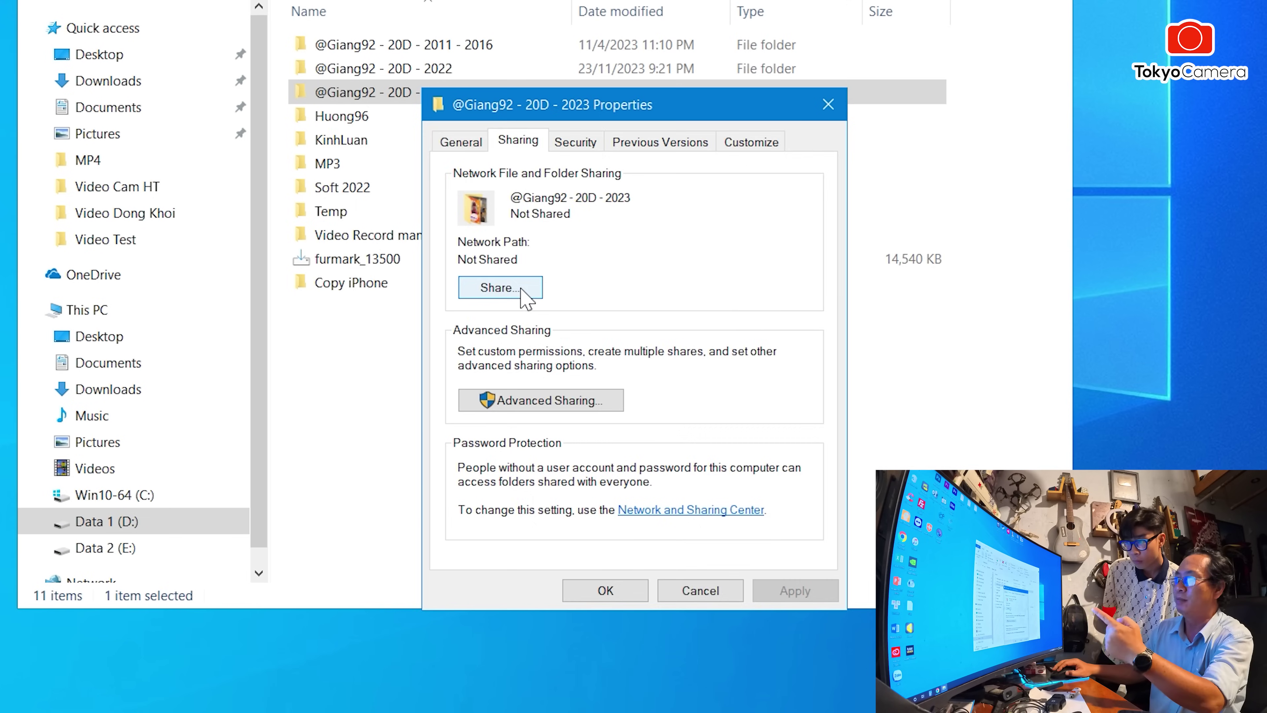
left_click(524, 294)
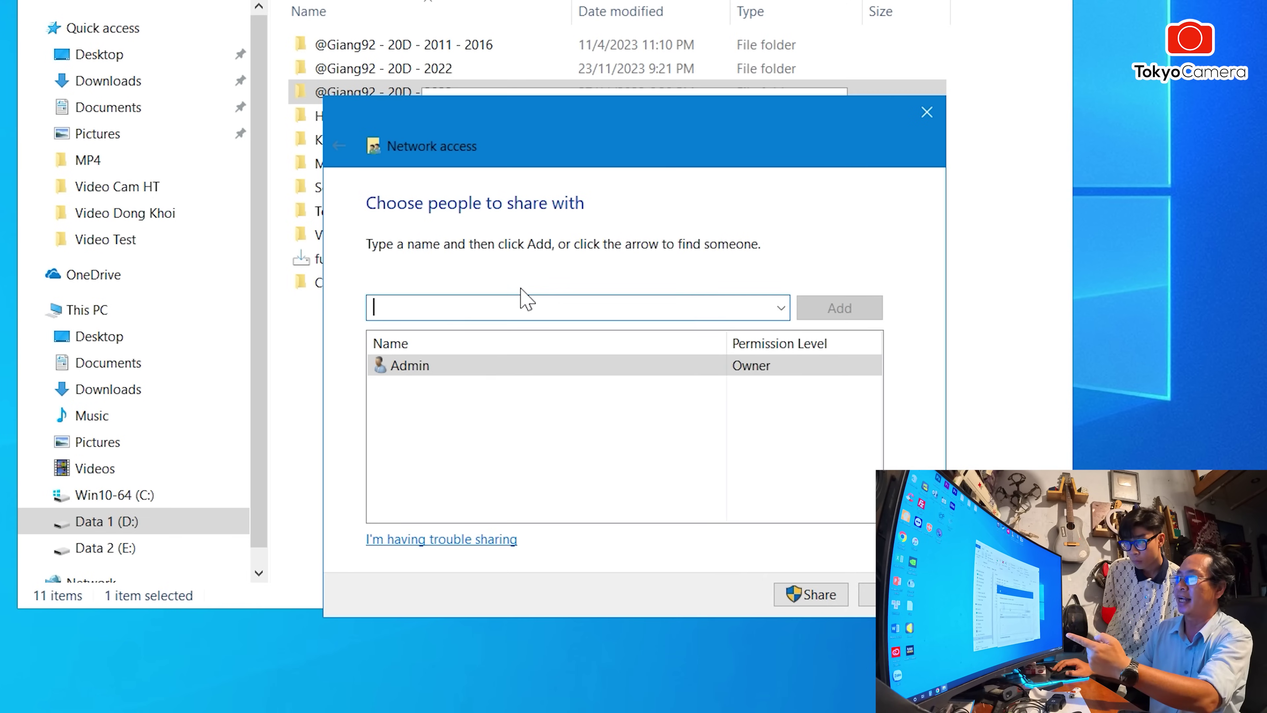
- Add Everyone to the people the folder is shared with and set their permission level to Read/Write
left_click(780, 308)
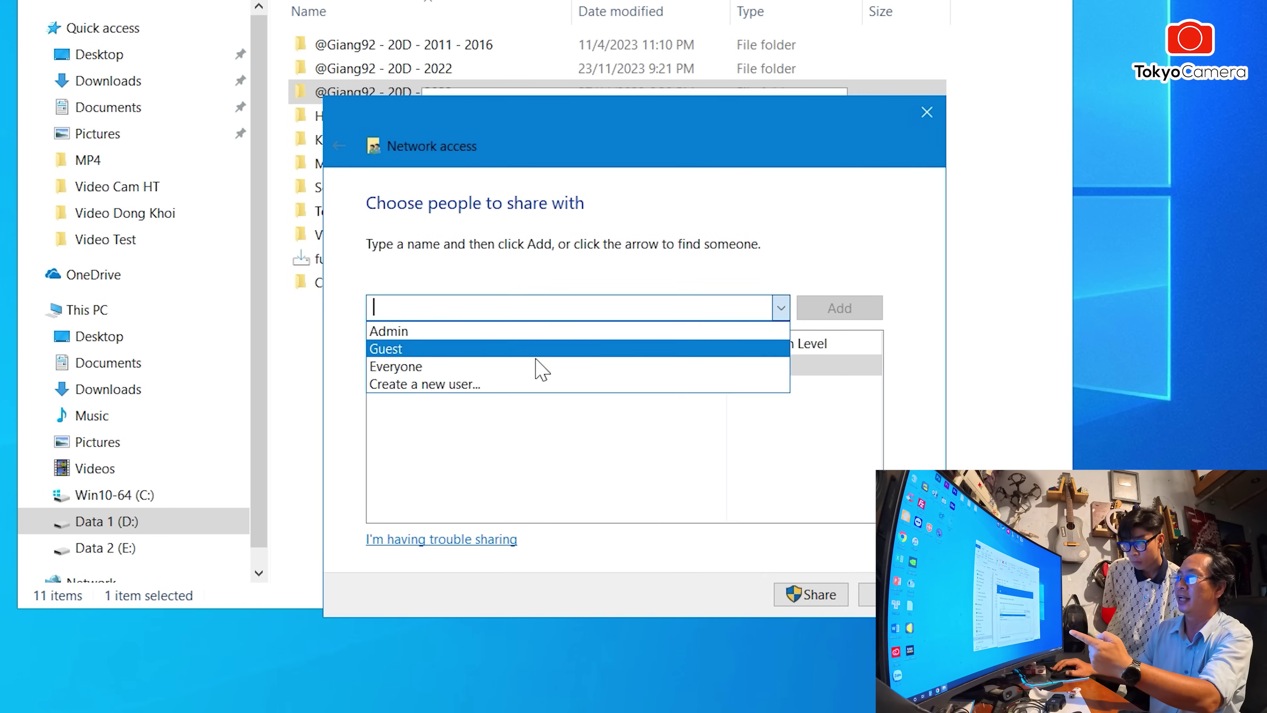
left_click(524, 366)
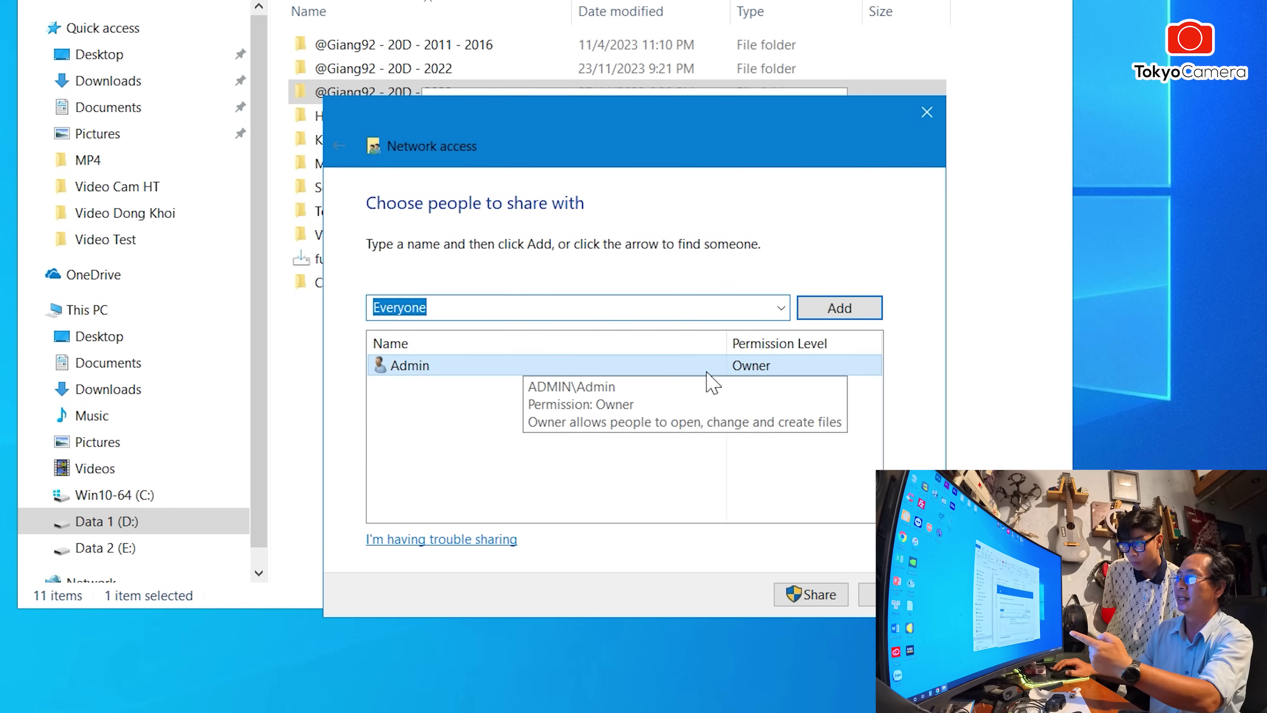
left_click(840, 310)
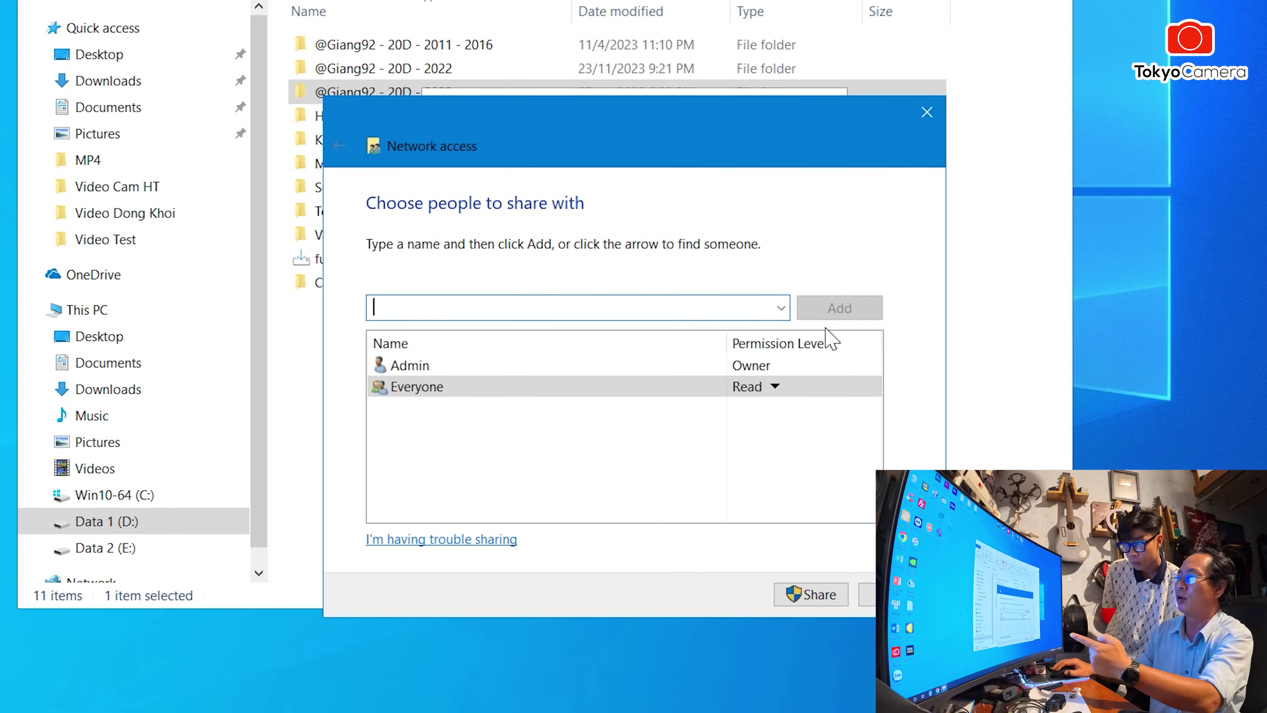
left_click(782, 393)
left_click(843, 411)
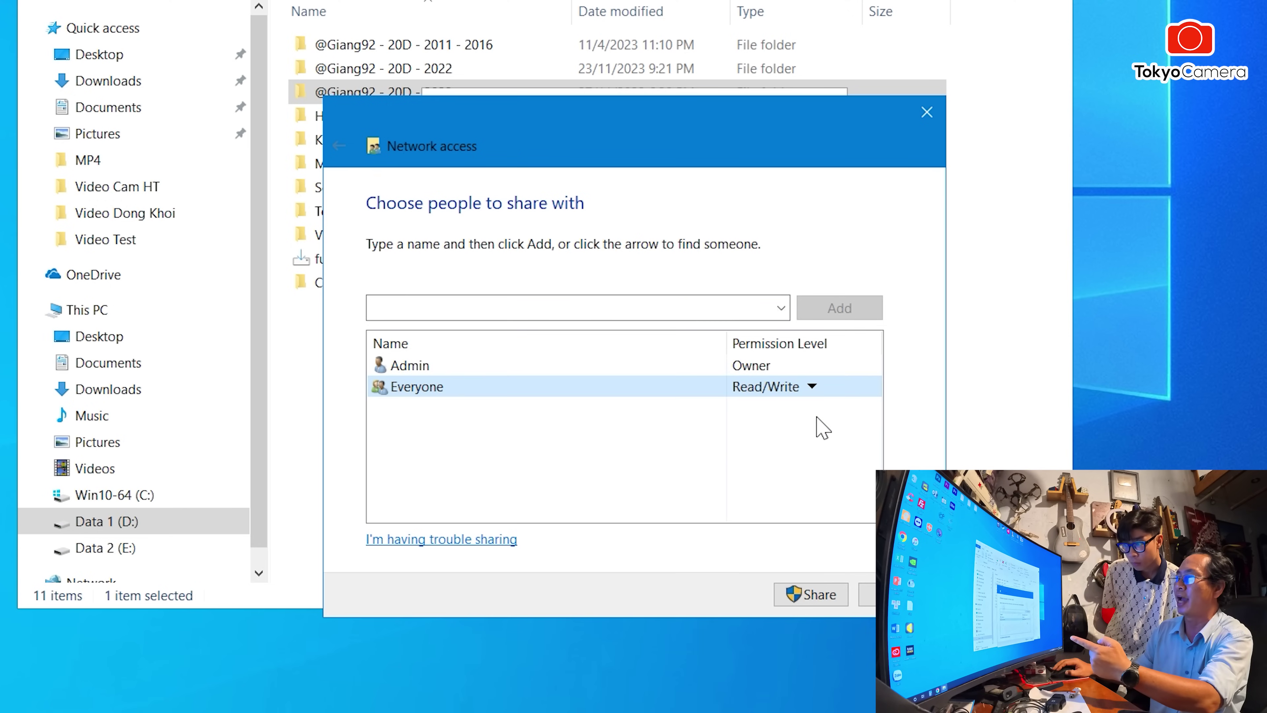
left_click(828, 598)
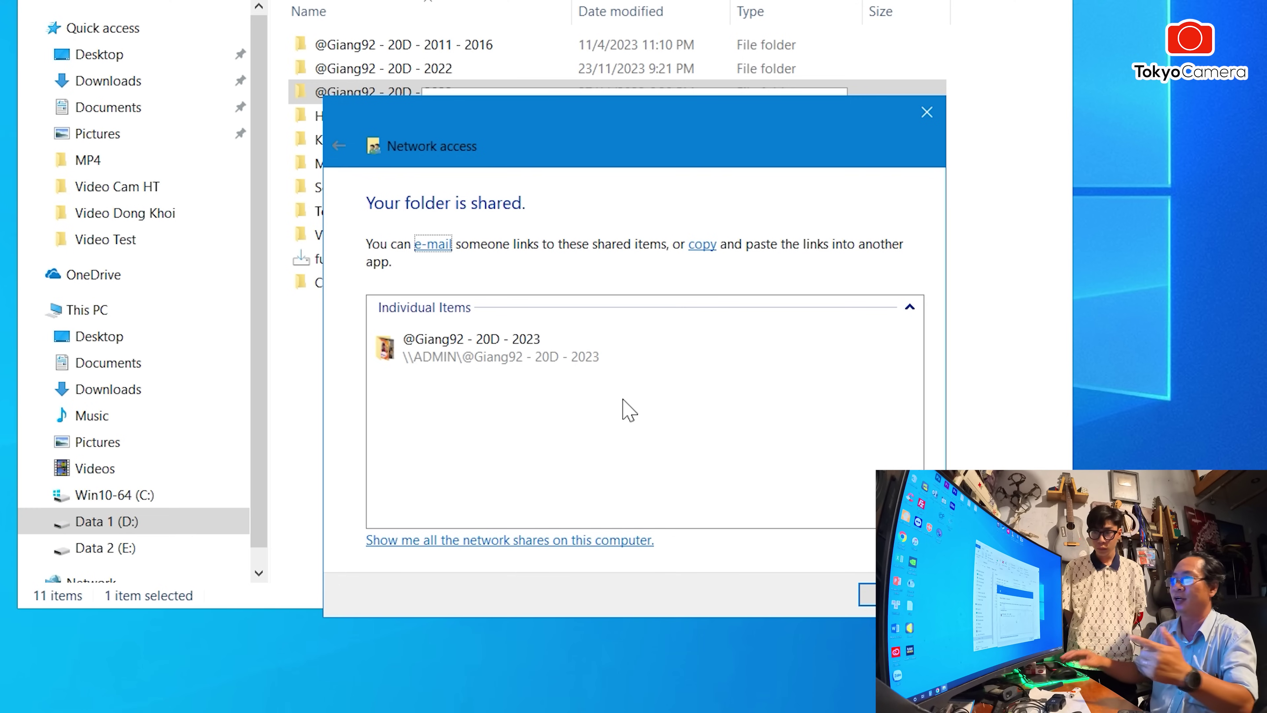
left_click(544, 348)
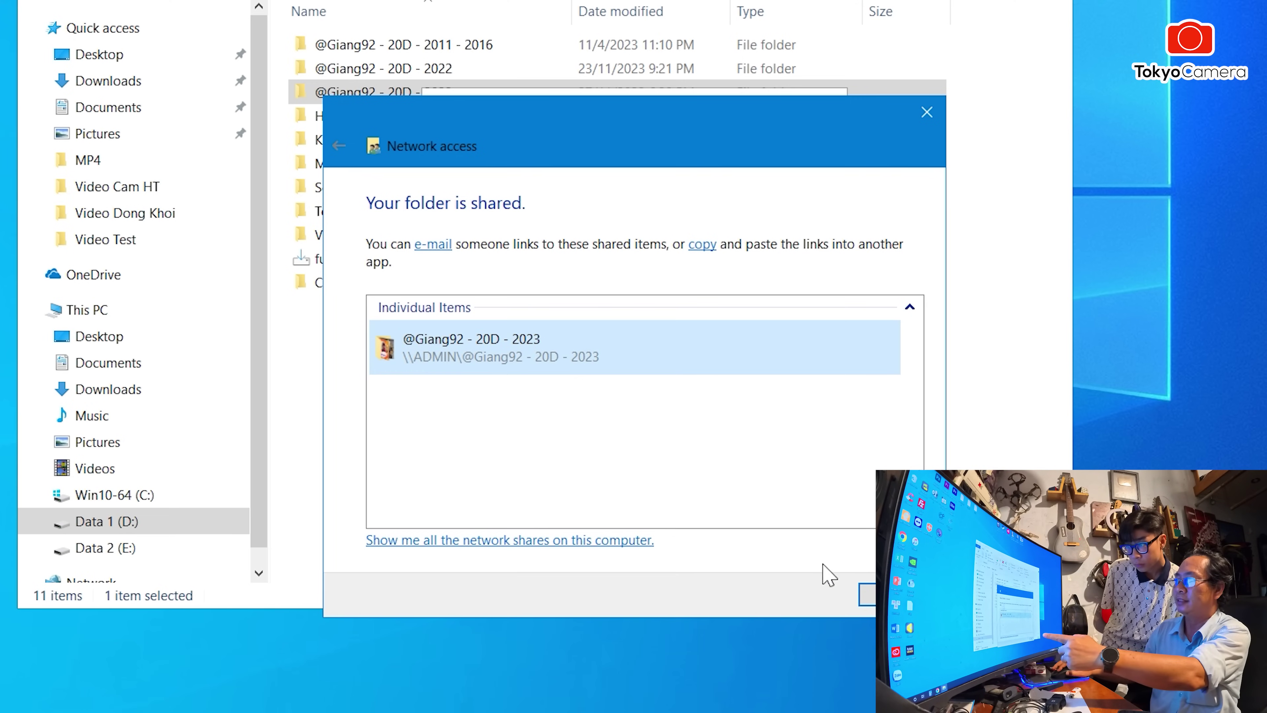
left_click(867, 593)
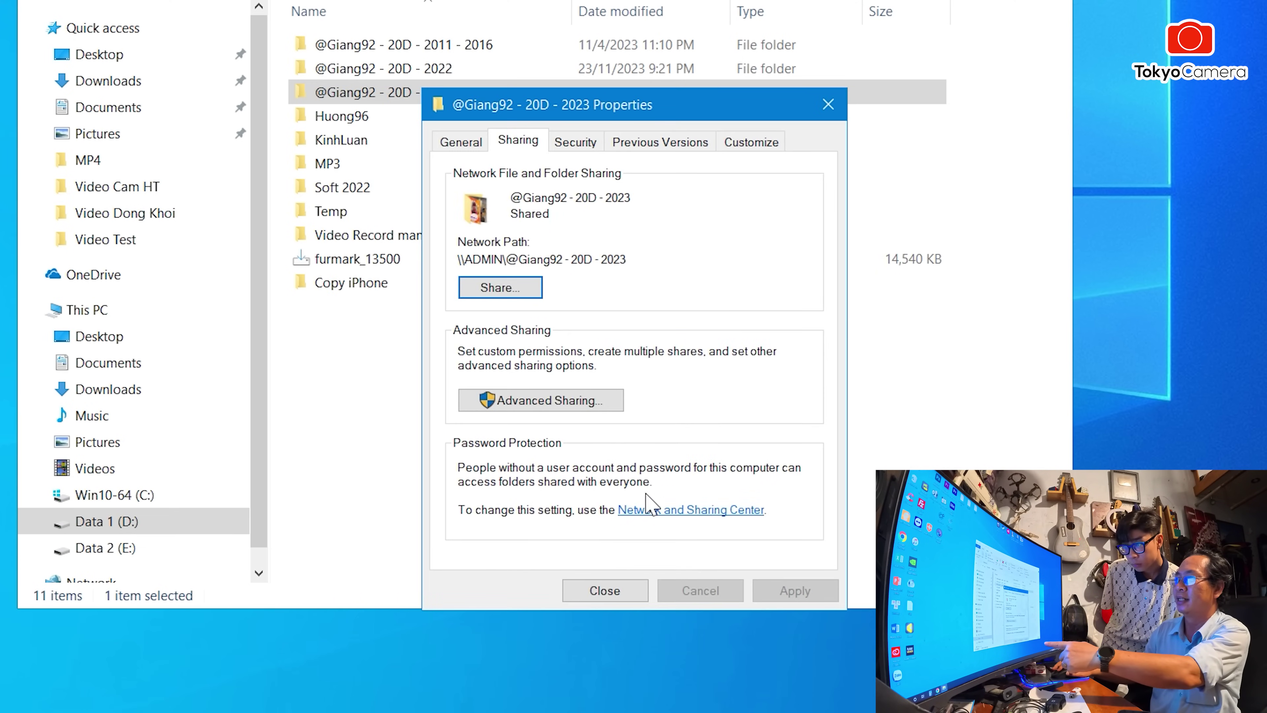
left_click(559, 401)
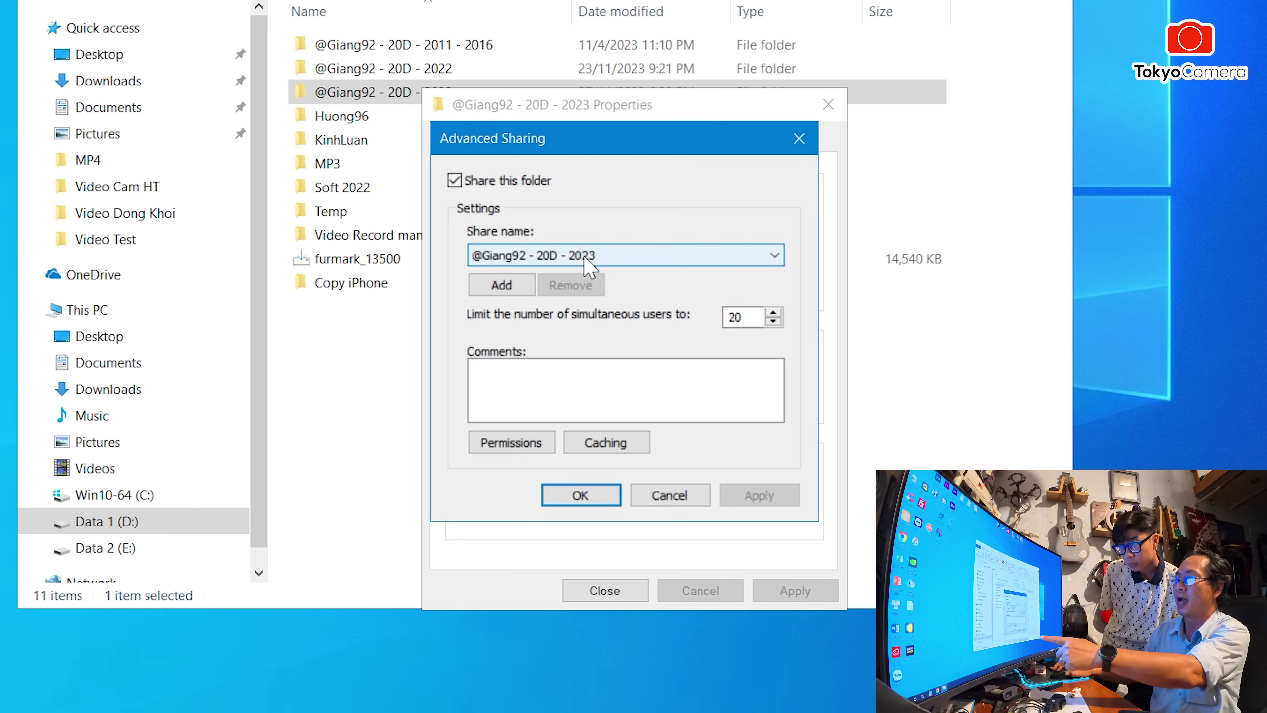
left_click(522, 444)
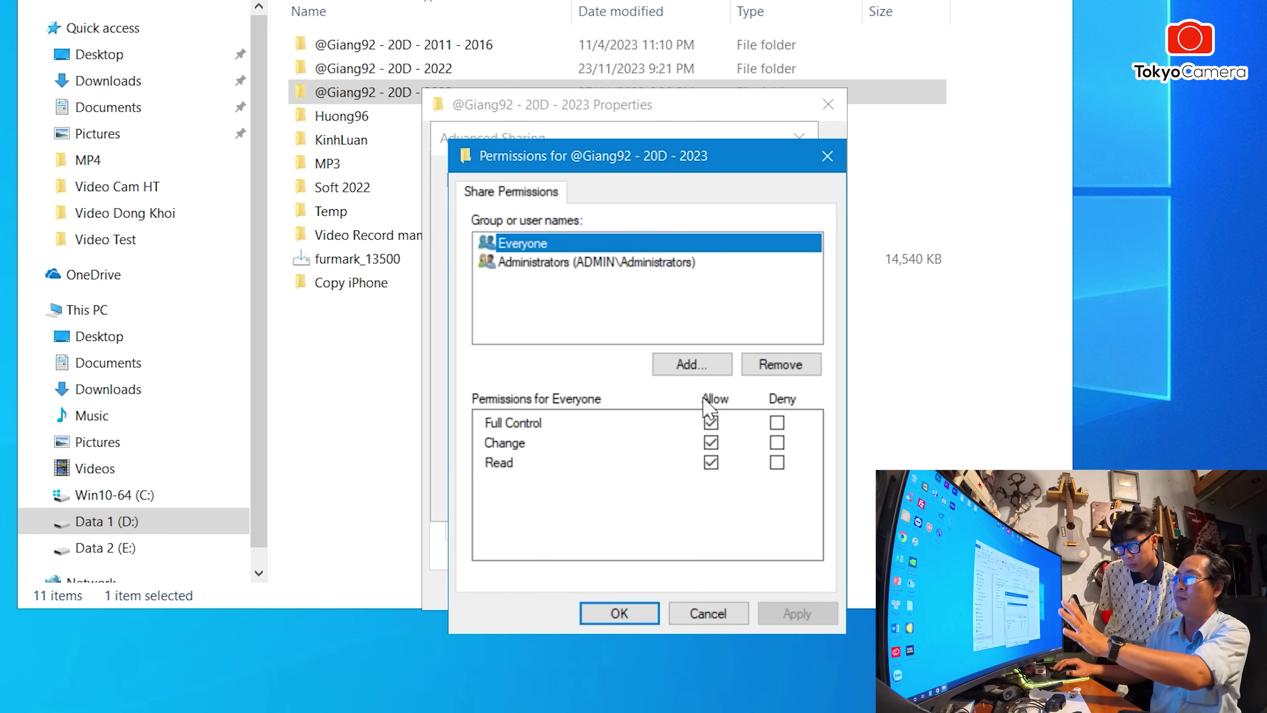
left_click(631, 610)
left_click(608, 498)
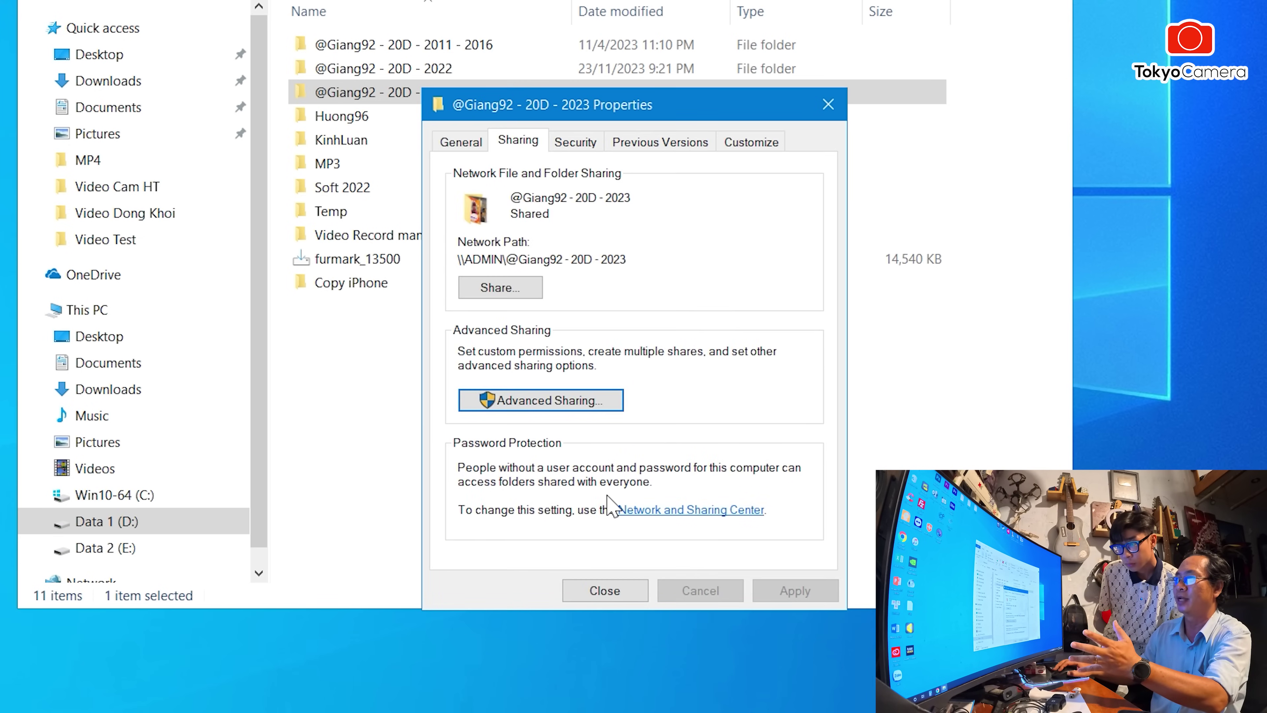
left_click(618, 592)
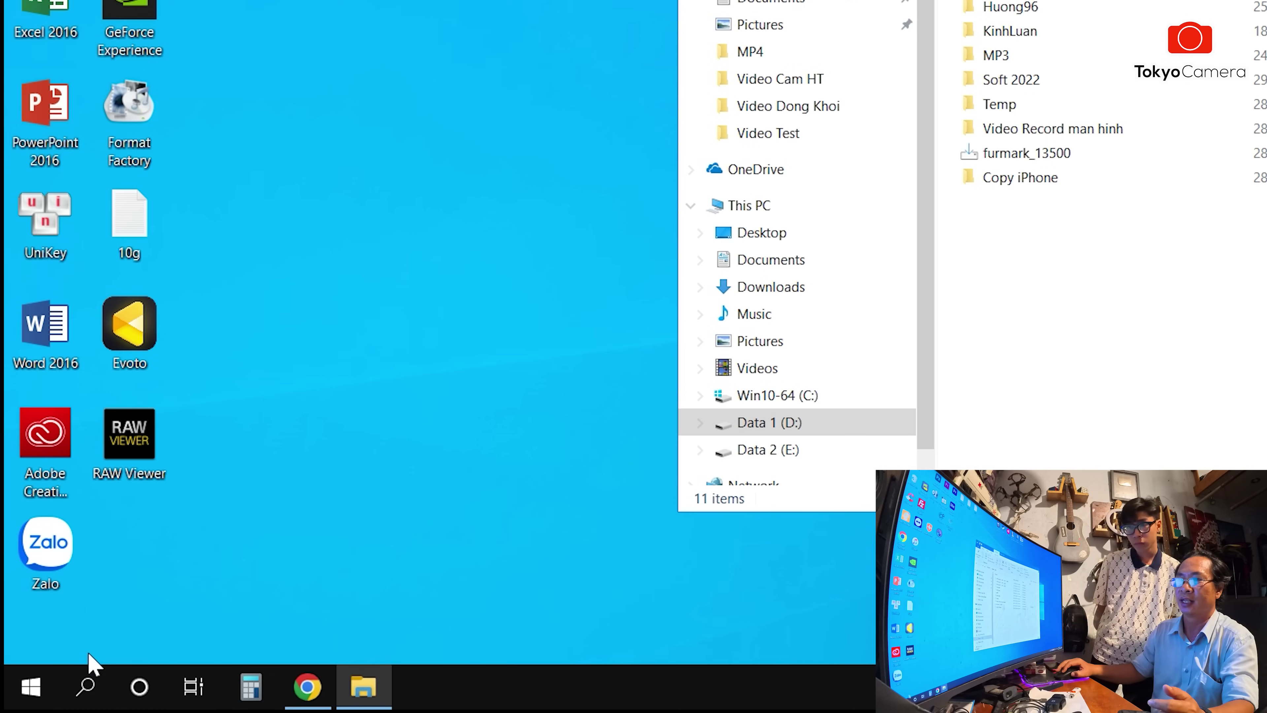
- Search Windows for "share" and open Manage advanced sharing settings
left_click(81, 695)
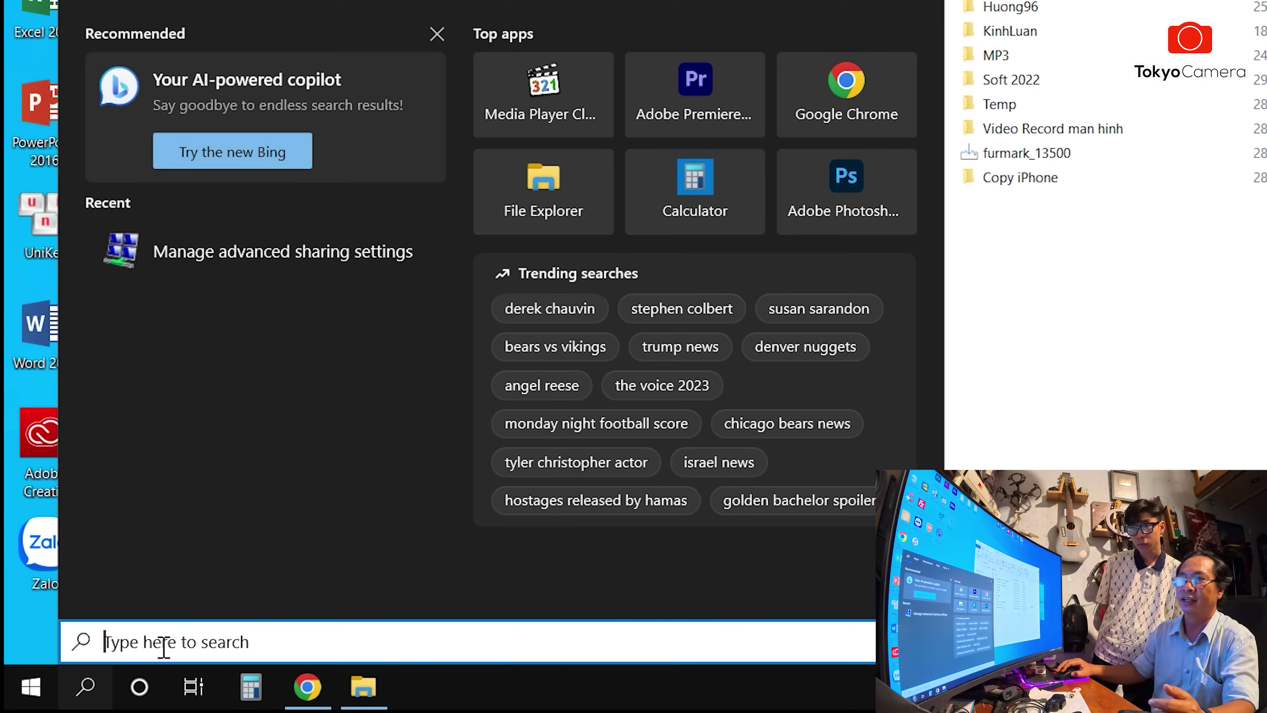
type("share")
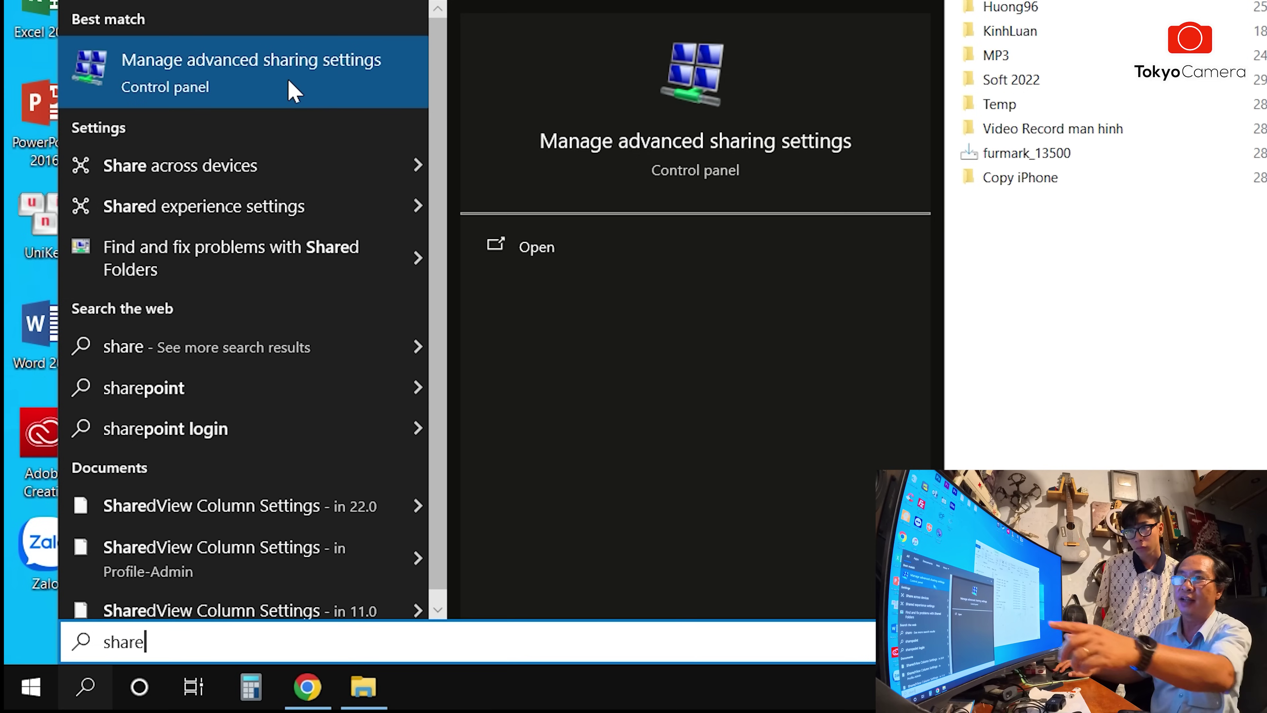
left_click(260, 85)
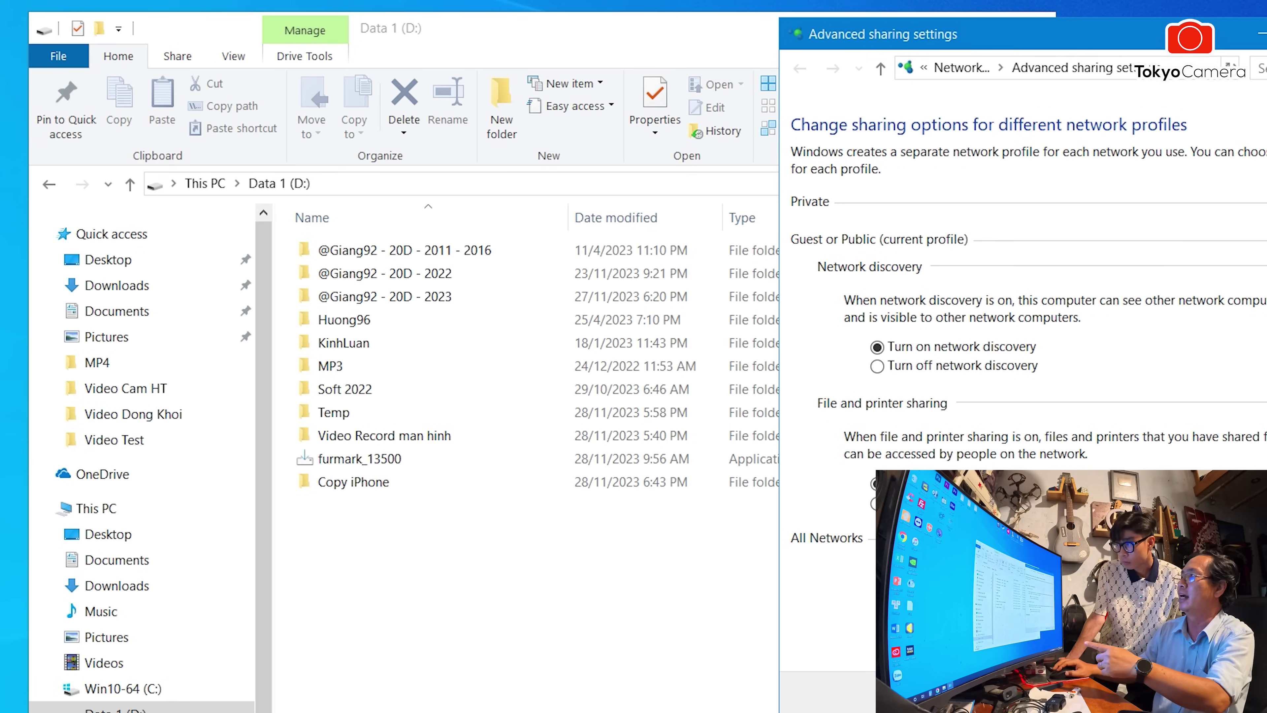
- Review the network discovery, file sharing and password protection options for the Private, Guest or Public and All Networks profiles, then close the settings
left_click(1144, 205)
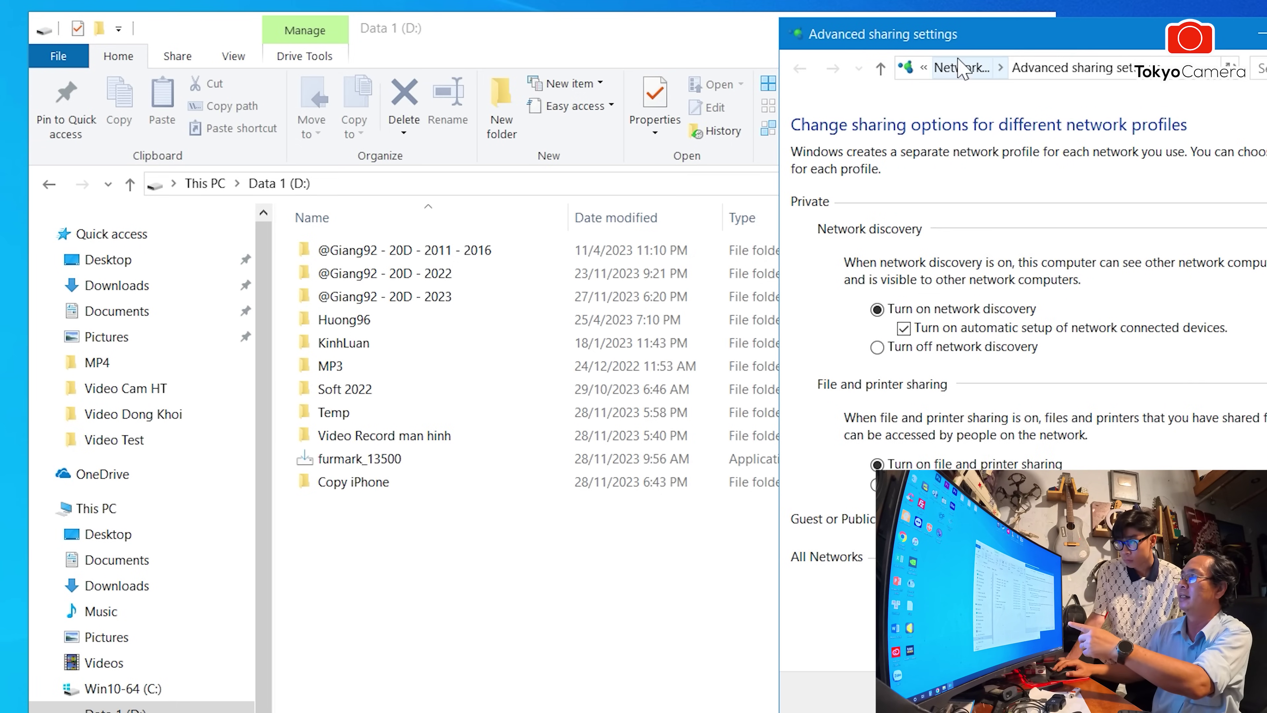
left_click_drag(948, 34, 350, 15)
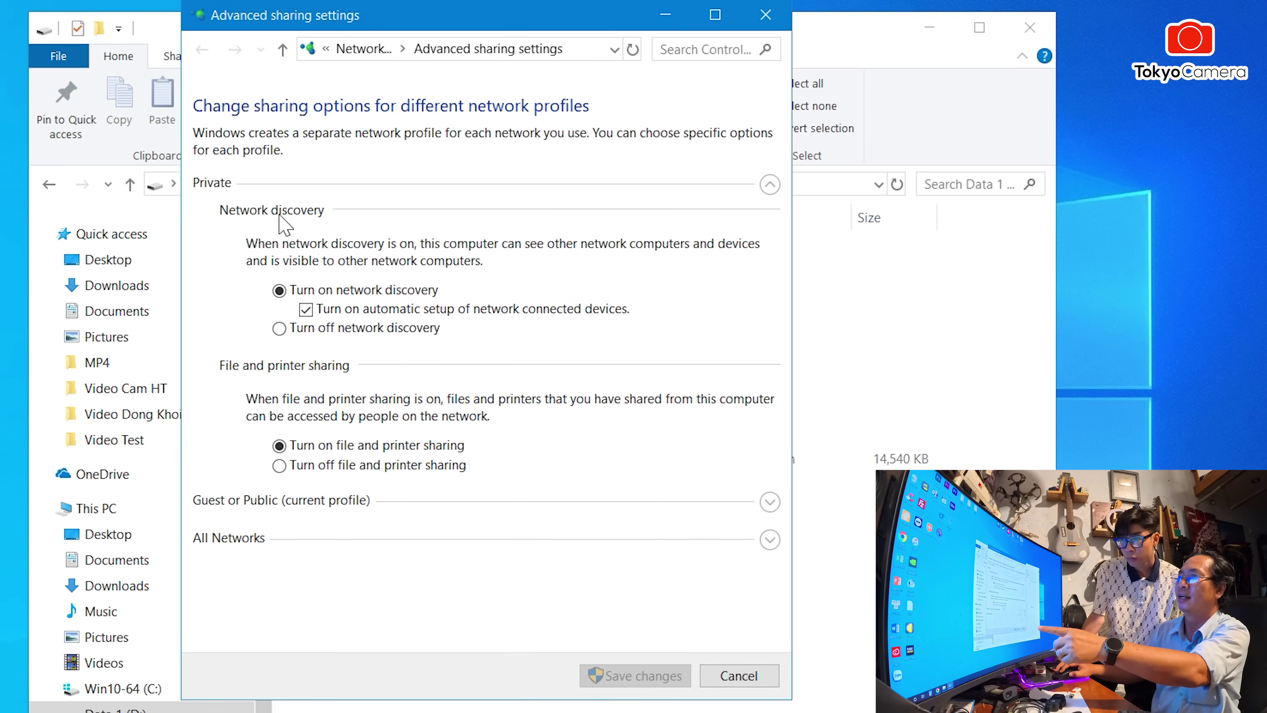
left_click(323, 502)
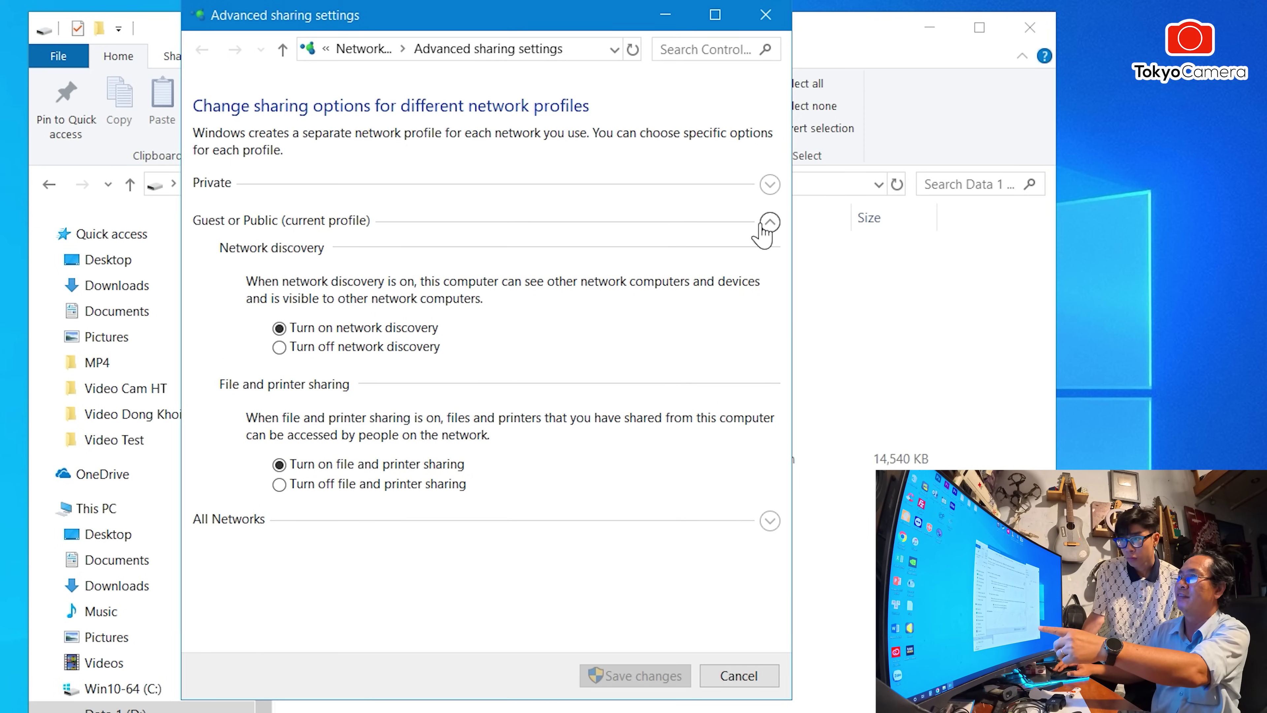
left_click(253, 519)
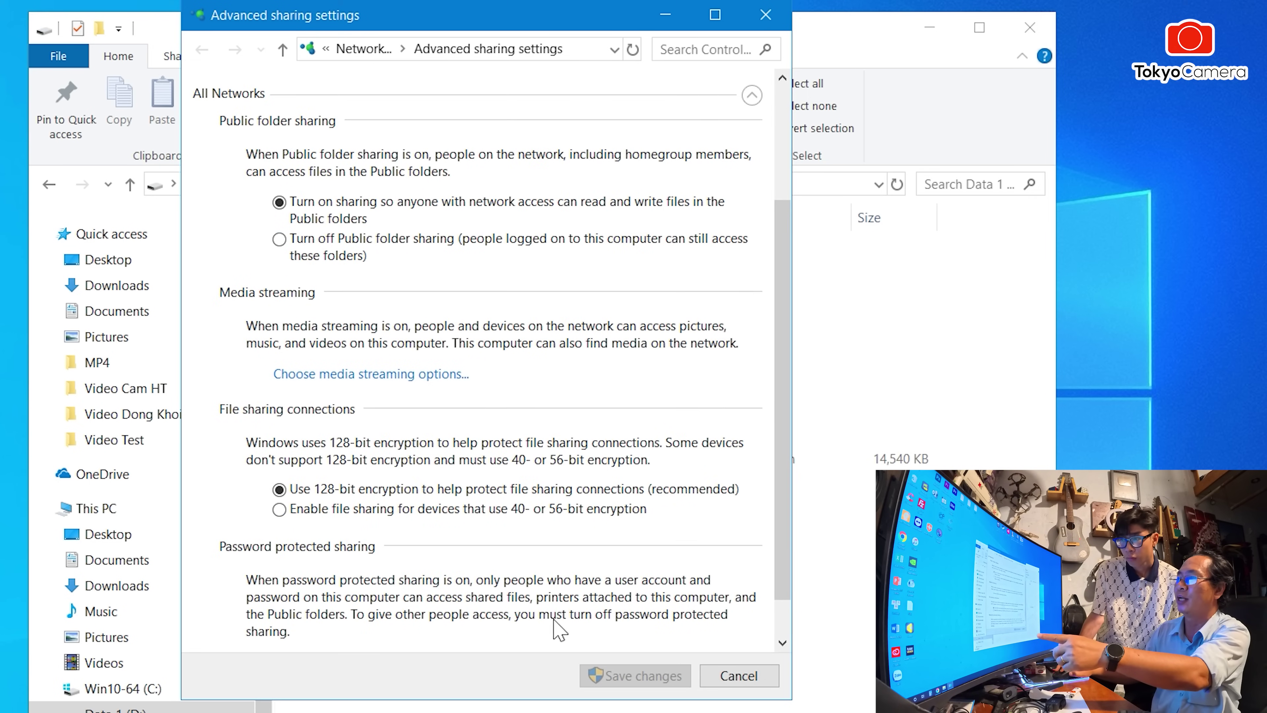
scroll(772, 546, "down", 2)
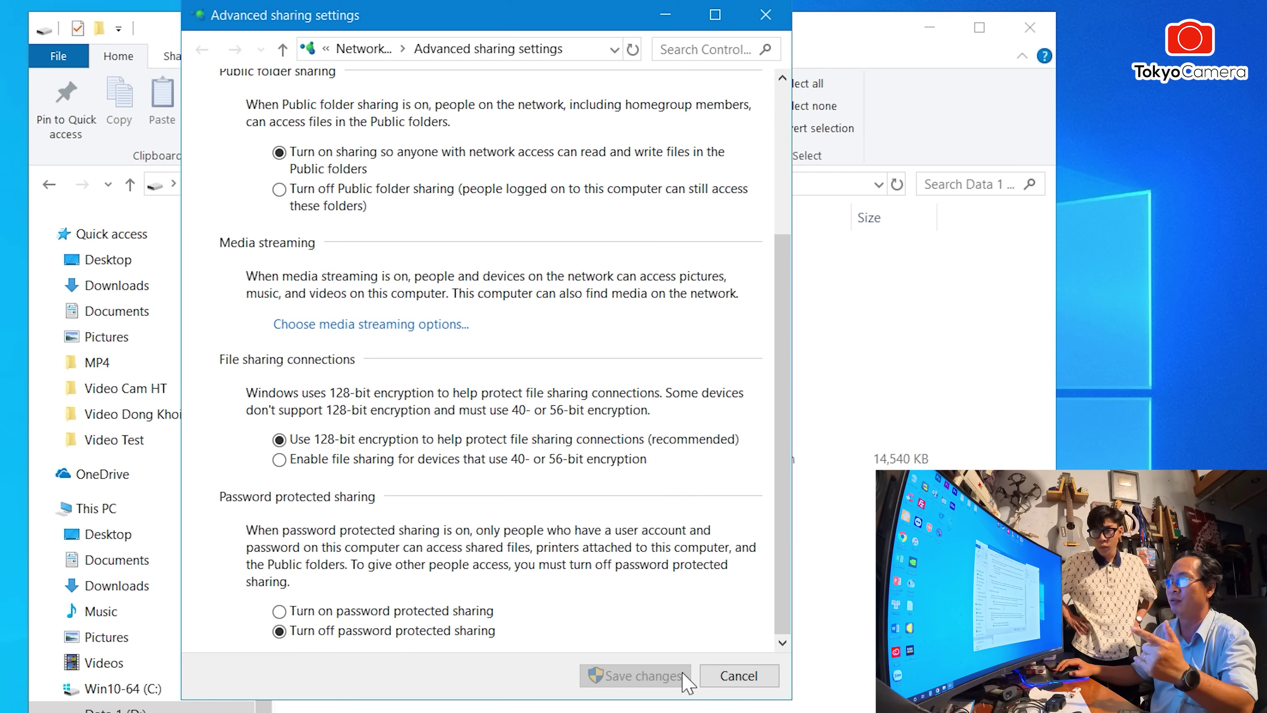
left_click_drag(781, 554, 788, 350)
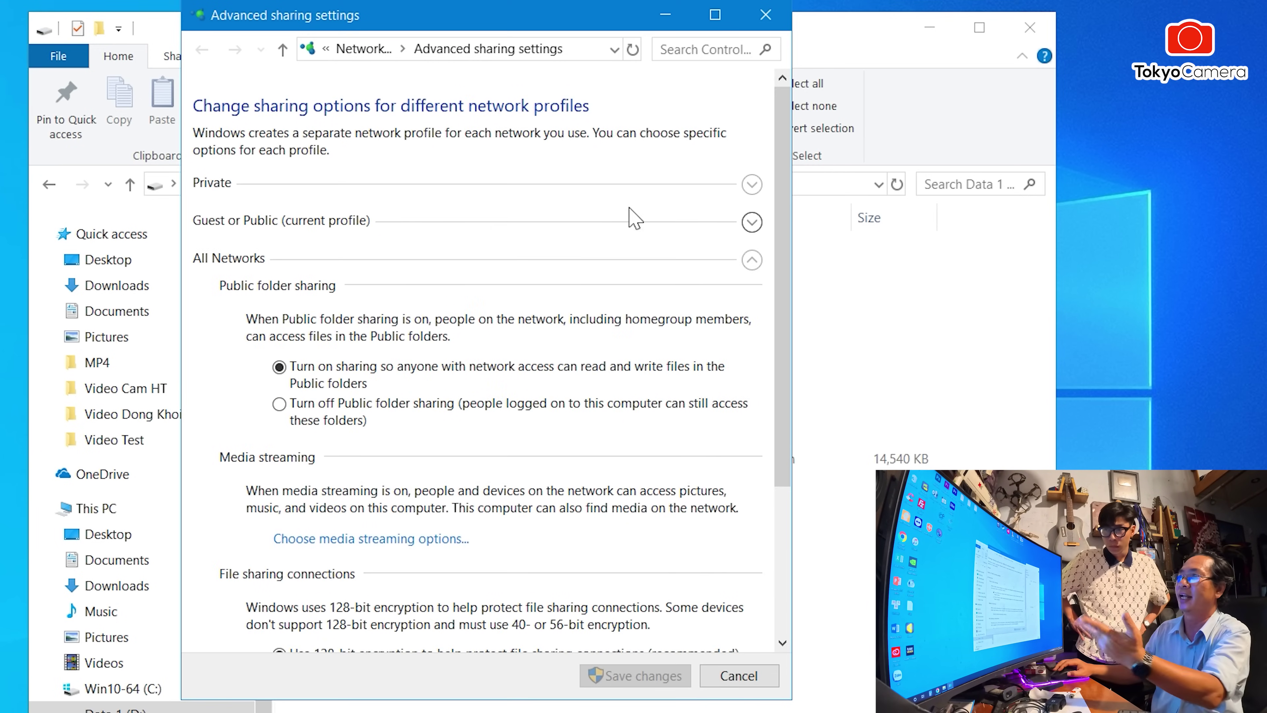
left_click(772, 20)
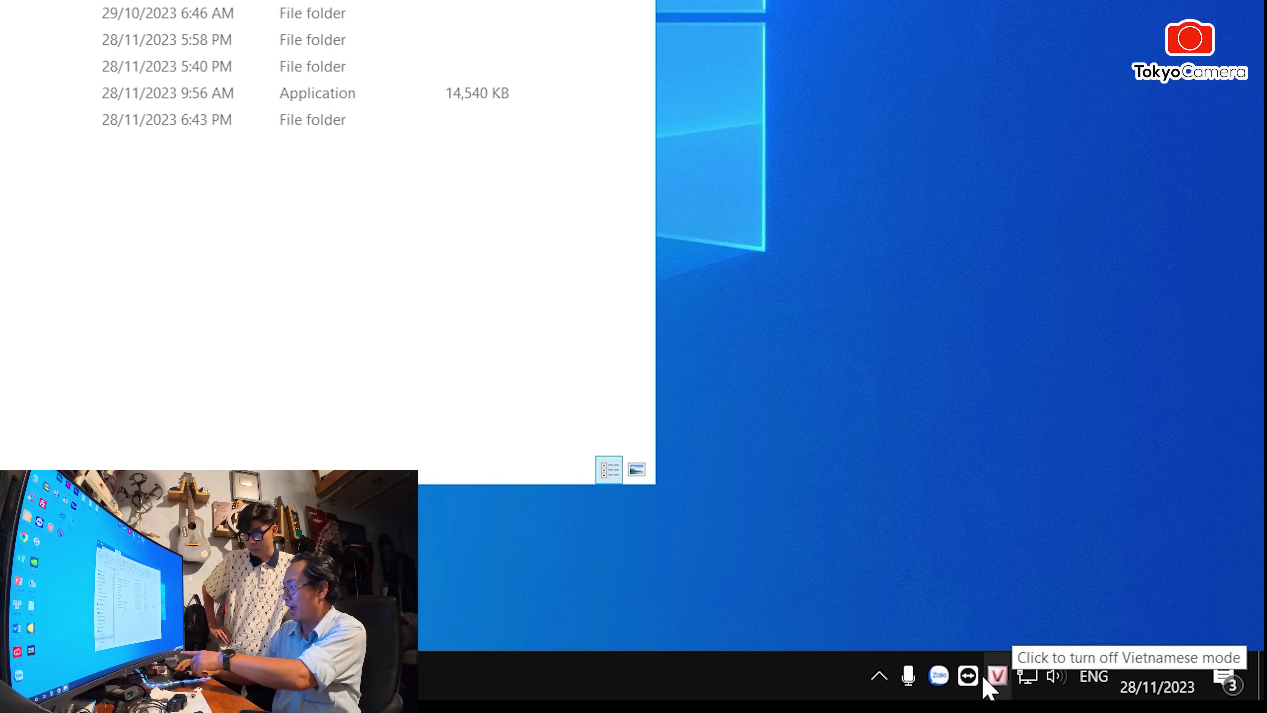
- Open the settings of the connected Network 2 and look up the PC's IP address in its properties
left_click(1027, 679)
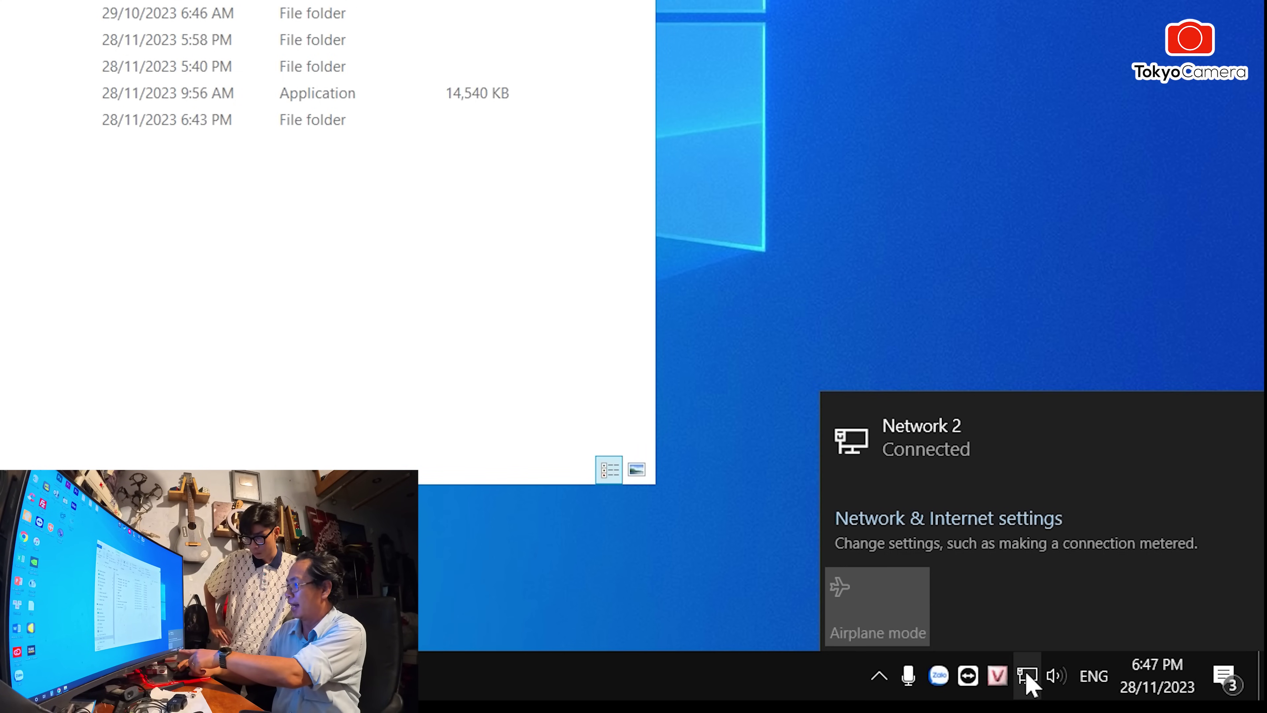
left_click(927, 435)
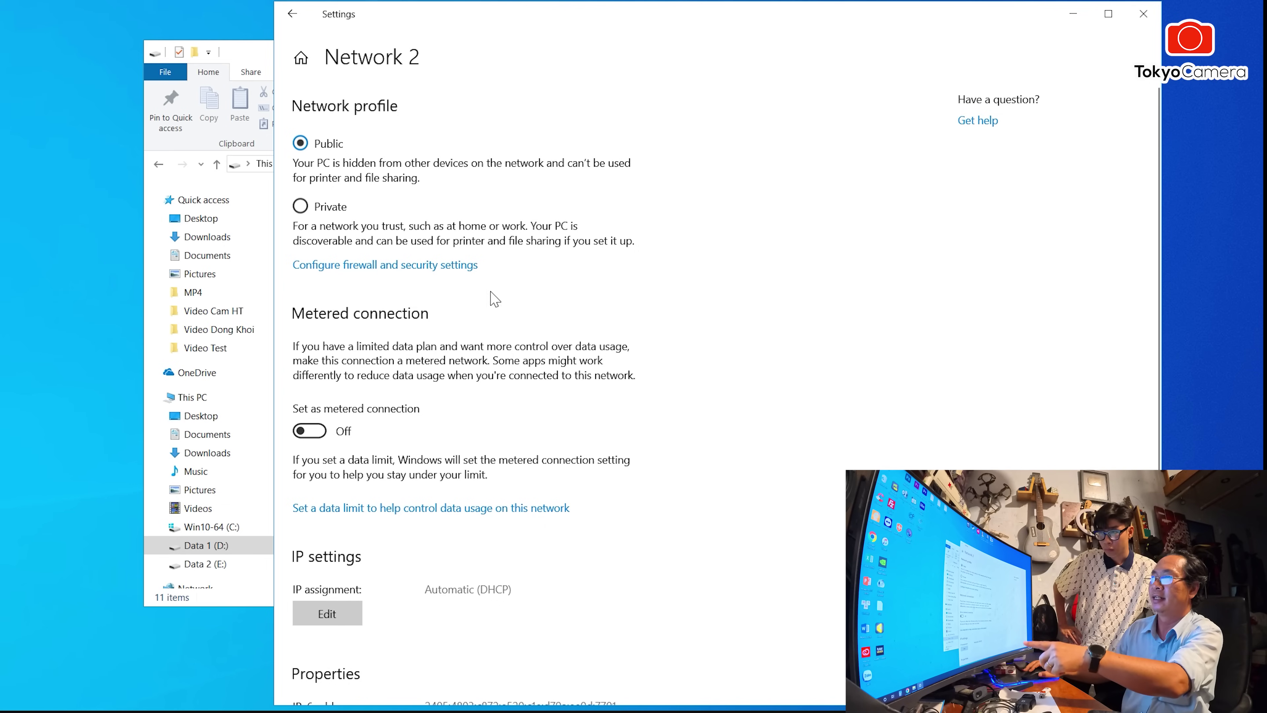
scroll(489, 310, "down", 5)
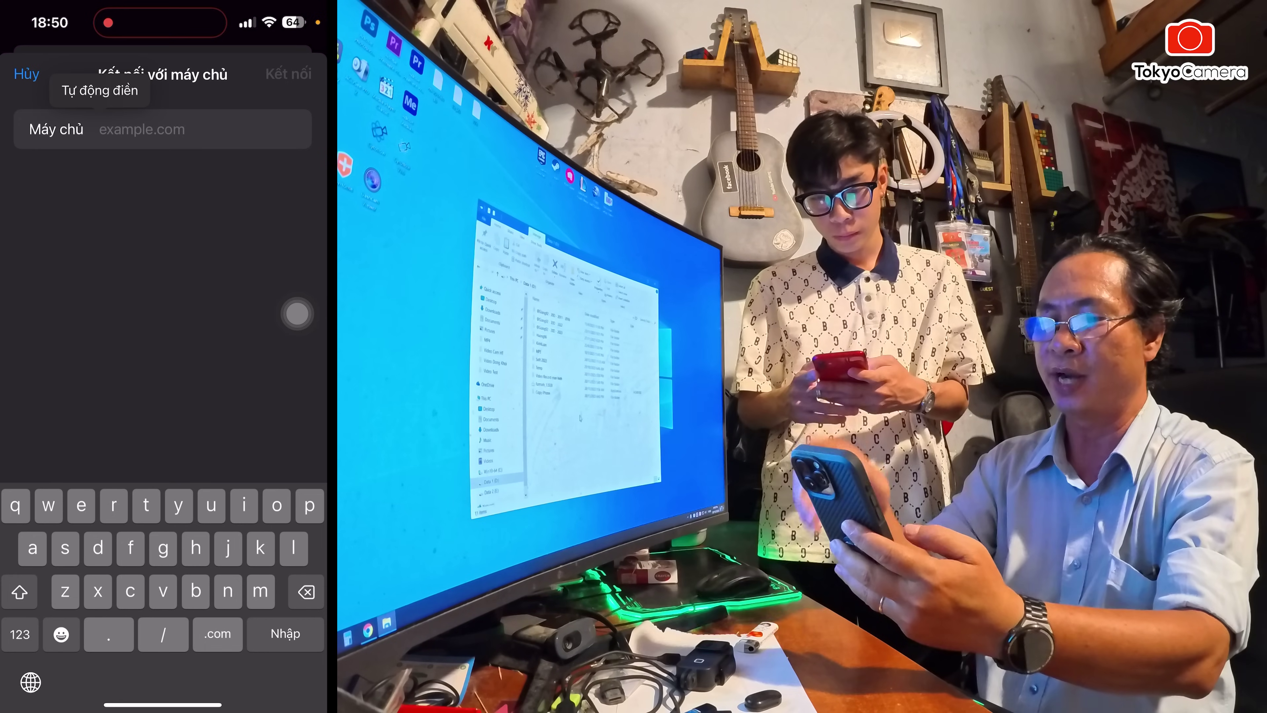
- In the iPhone's Files app, enter 192.168.1.8 as the server address and connect to it
type("19")
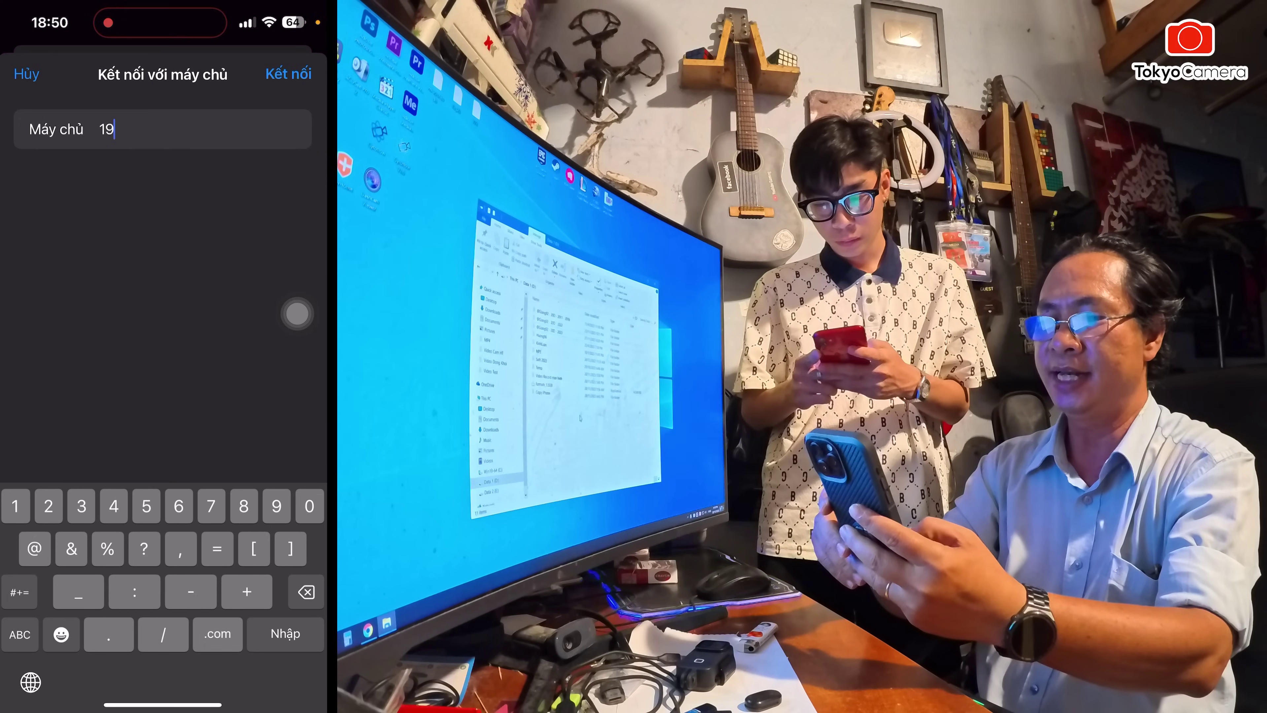
type("2.169")
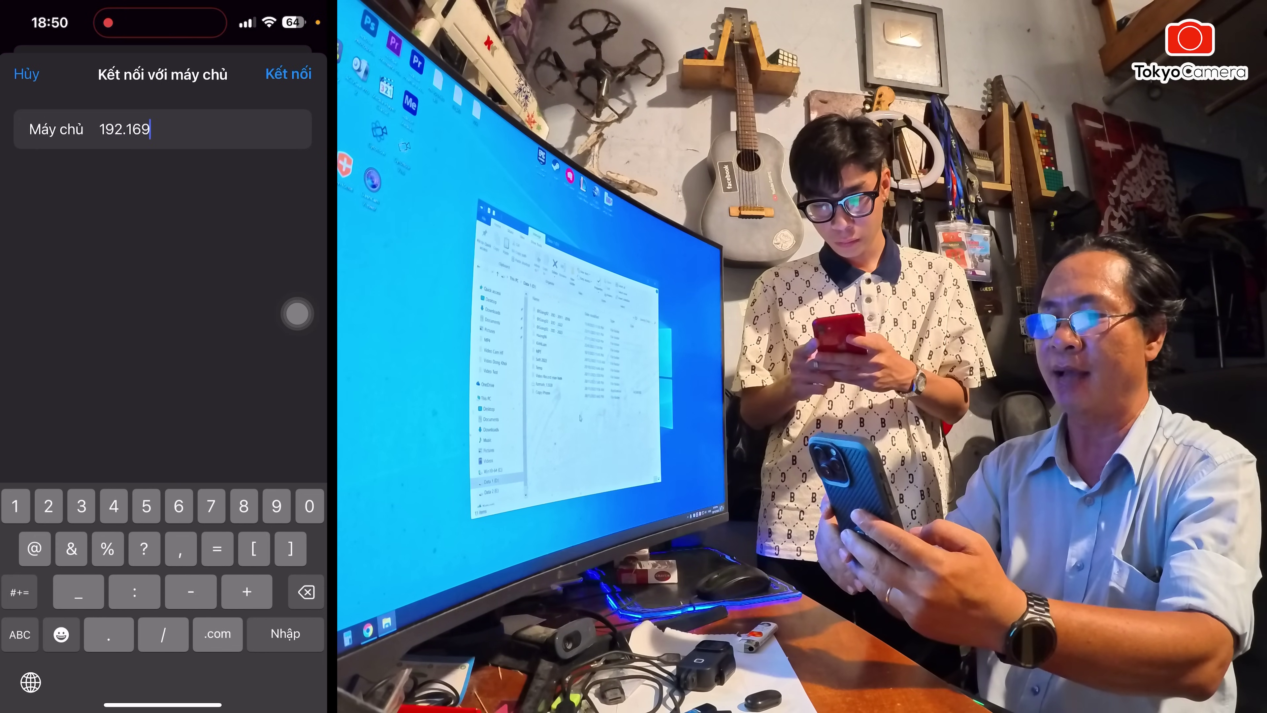
key("BackSpace")
type("8.1")
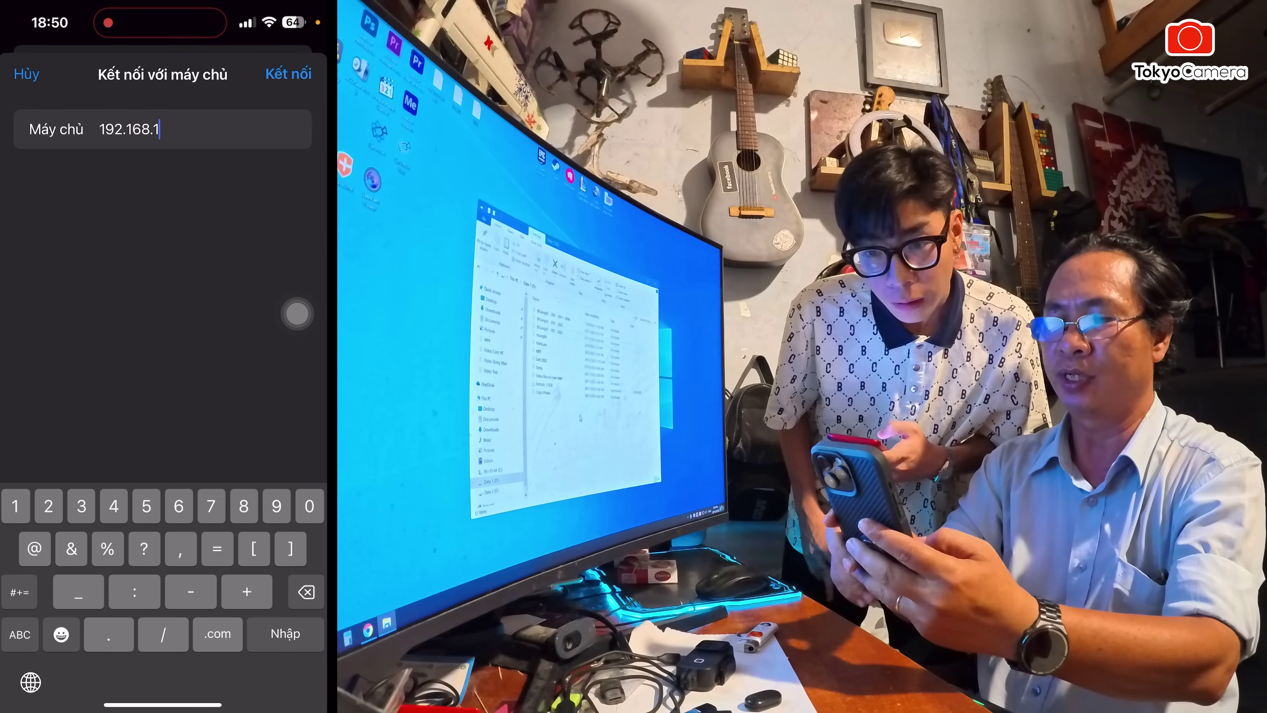
type(".8")
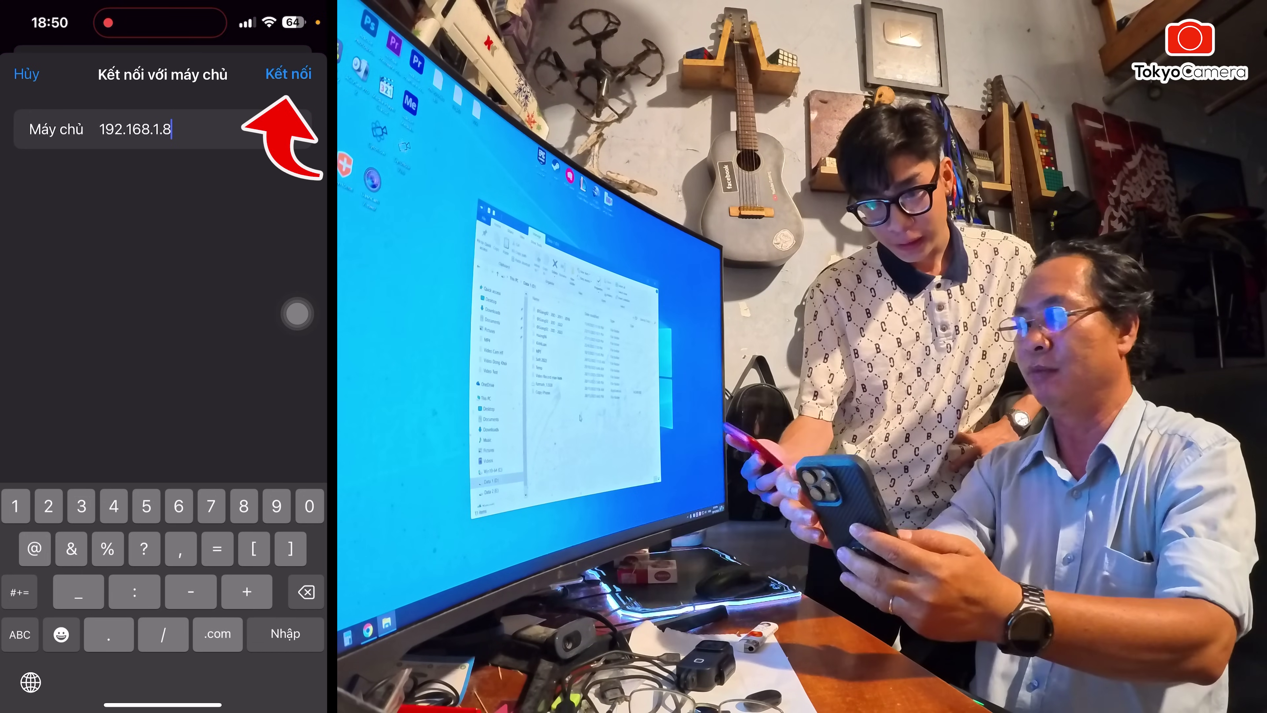
left_click(288, 74)
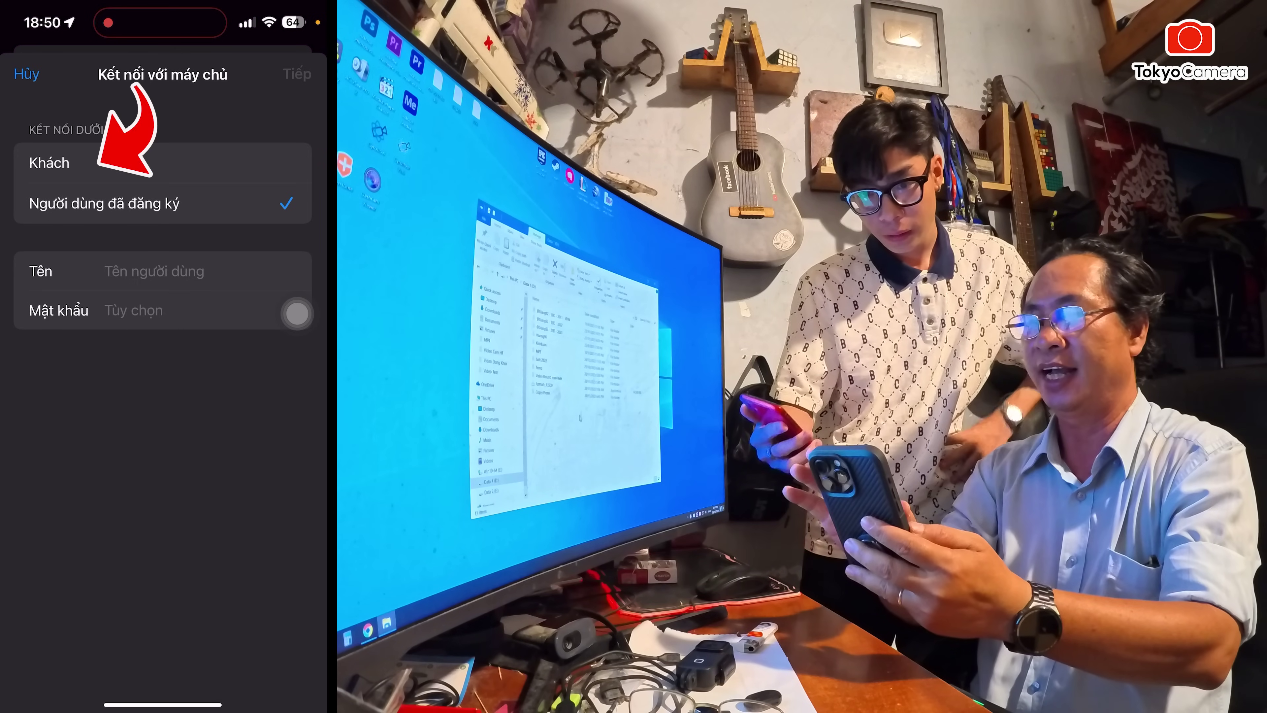
- Connect to the server as a guest (Khách) and open the shared Copy iPhone folder
left_click(49, 162)
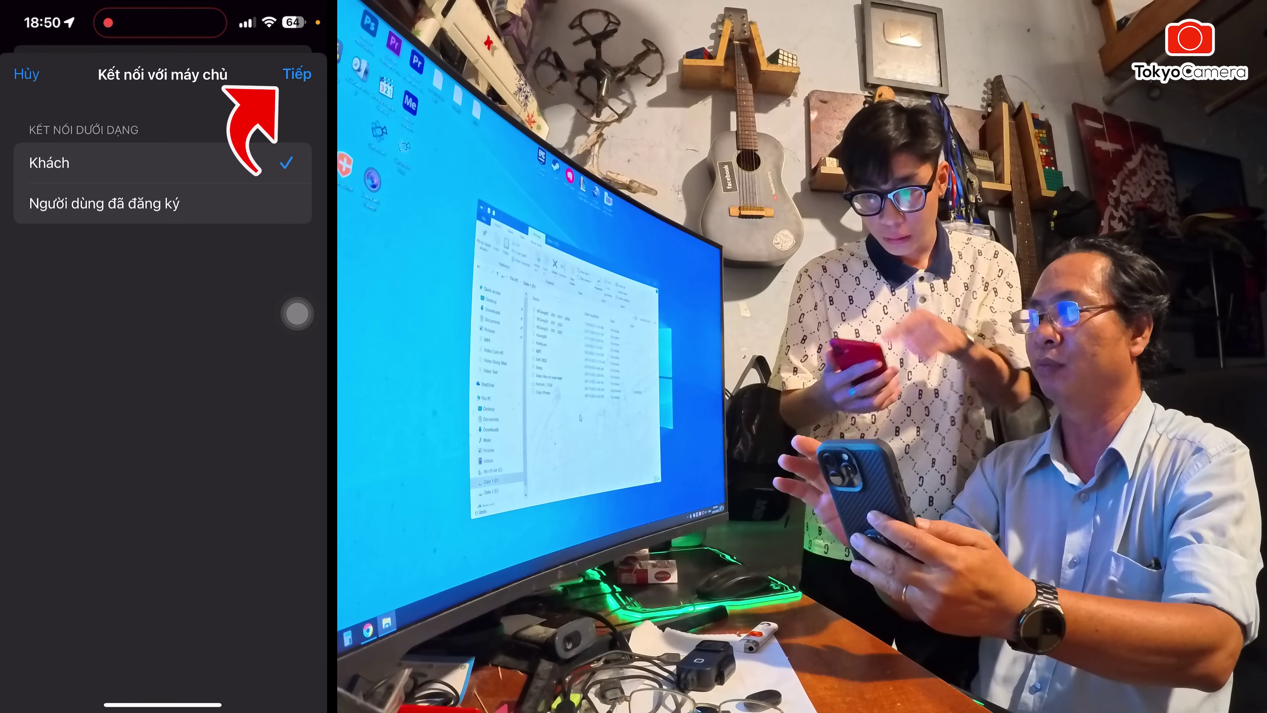
left_click(297, 74)
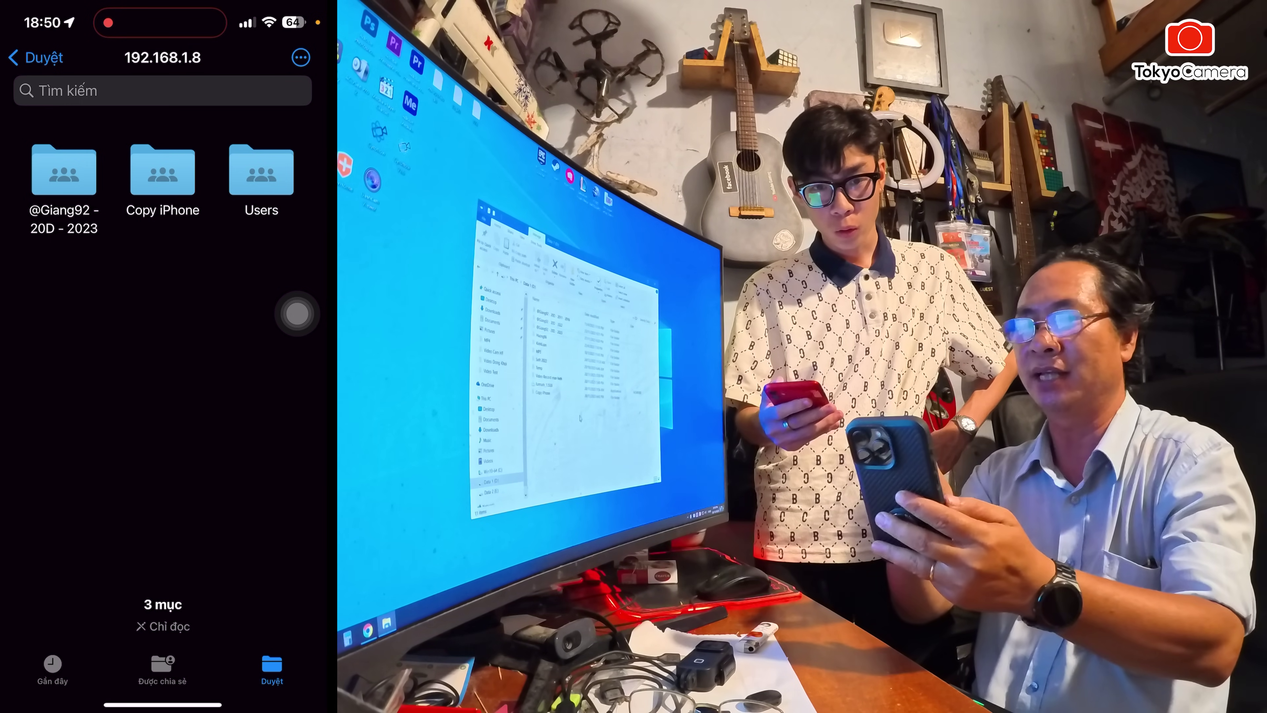
left_click(162, 173)
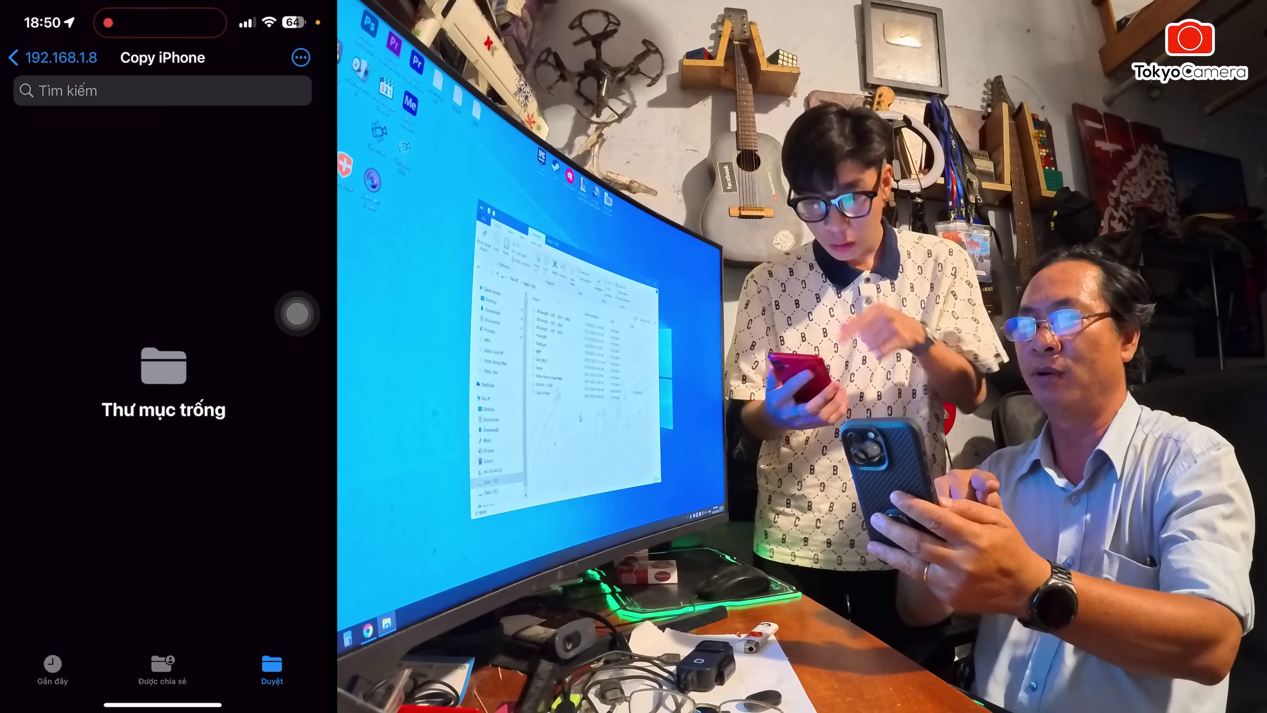